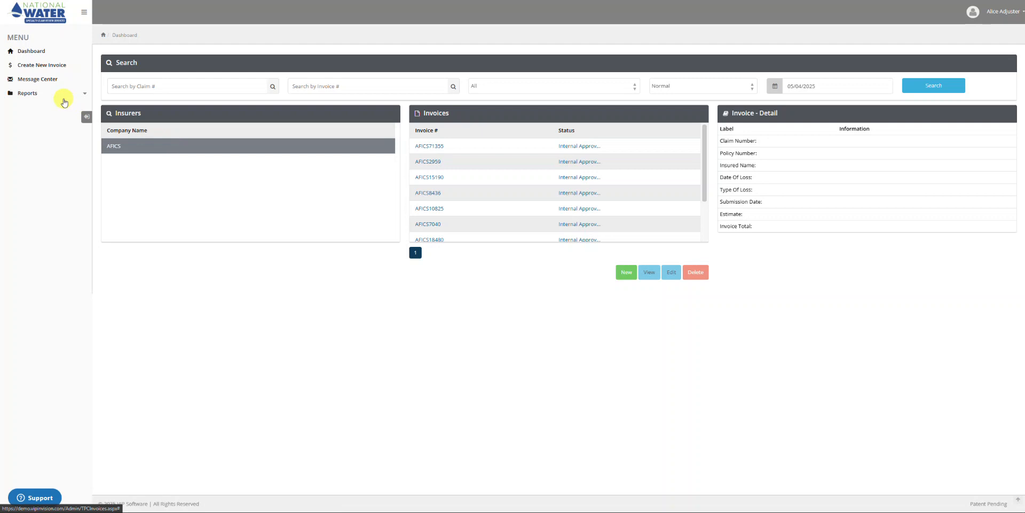
pyautogui.click(40, 66)
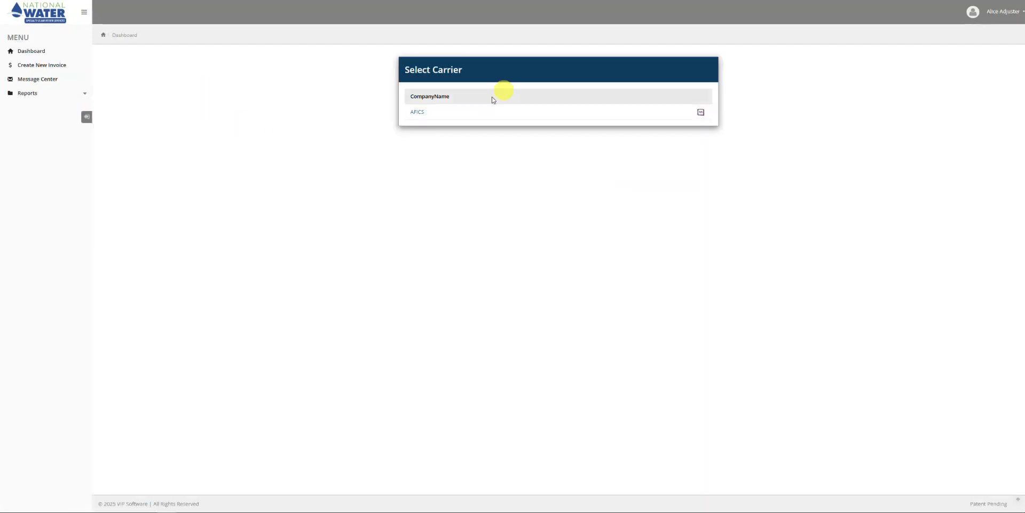
pyautogui.click(419, 111)
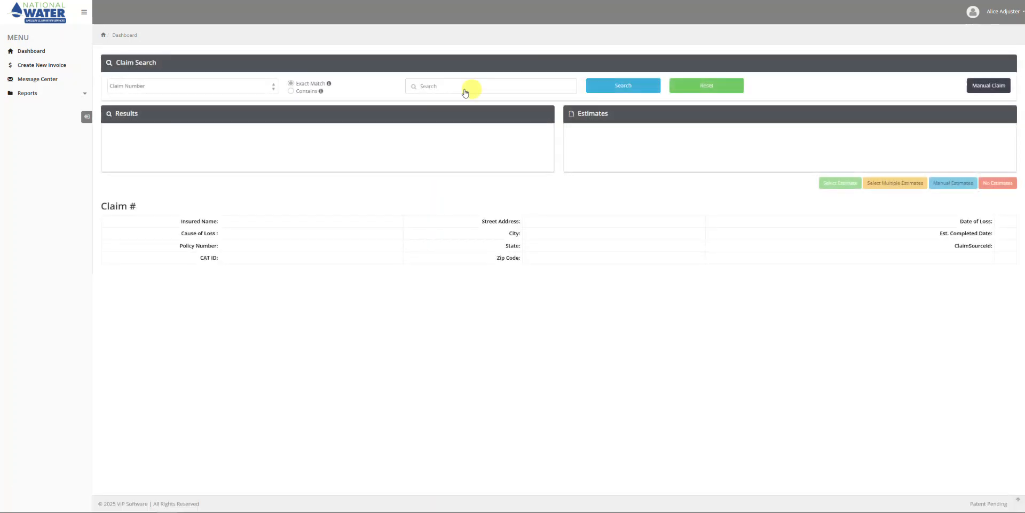
pyautogui.click(452, 87)
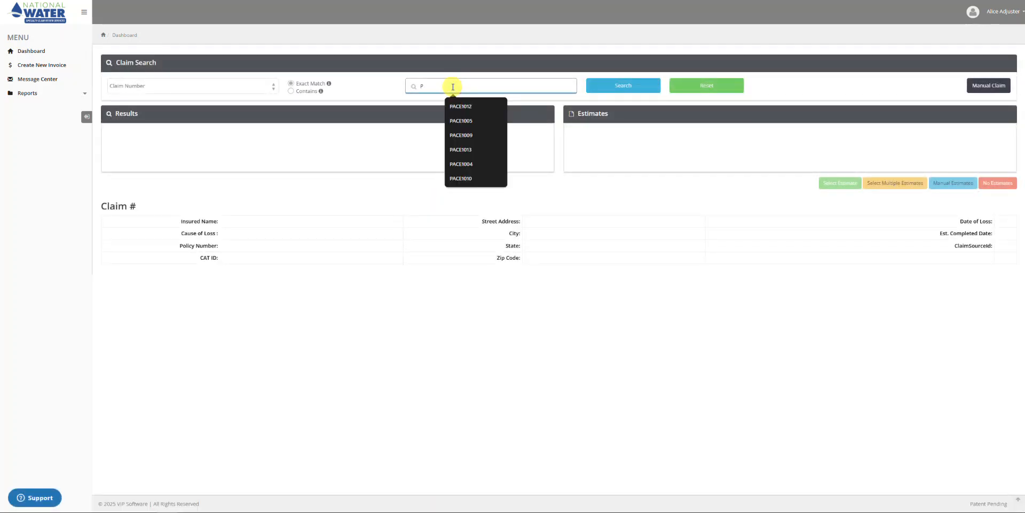
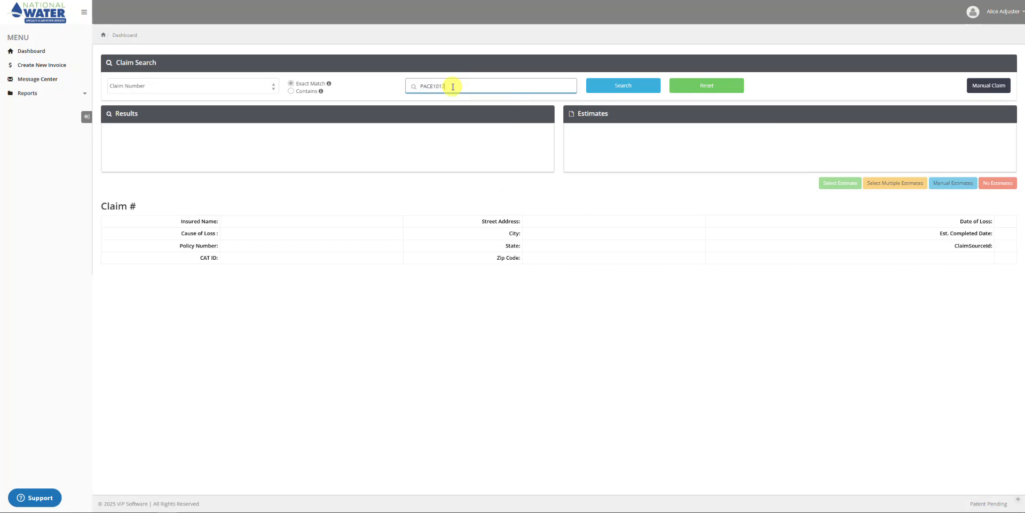
pyautogui.click(621, 85)
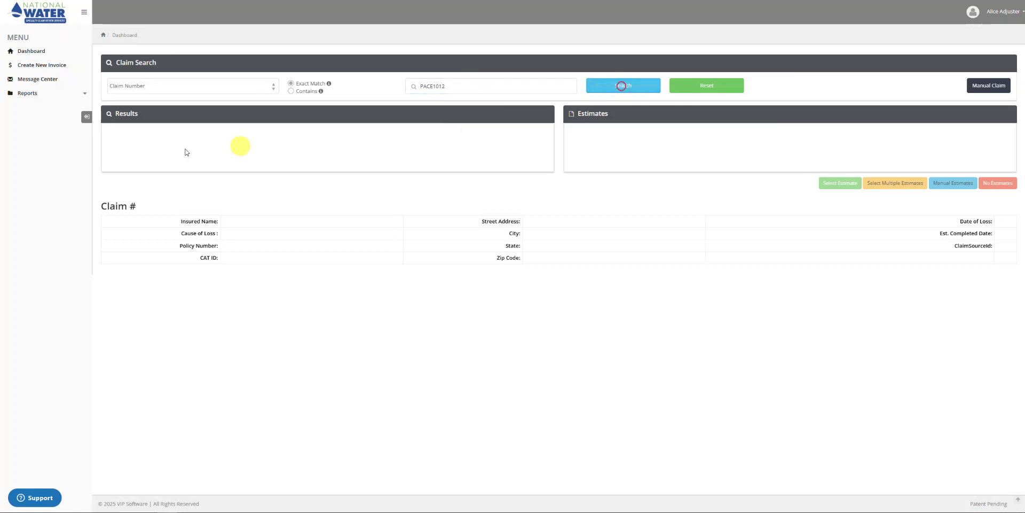
pyautogui.click(155, 134)
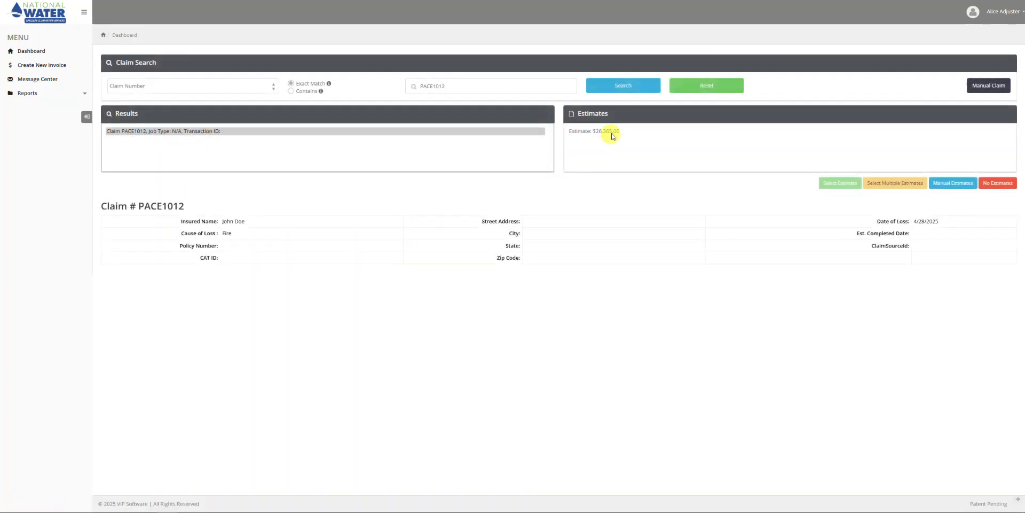
pyautogui.click(602, 132)
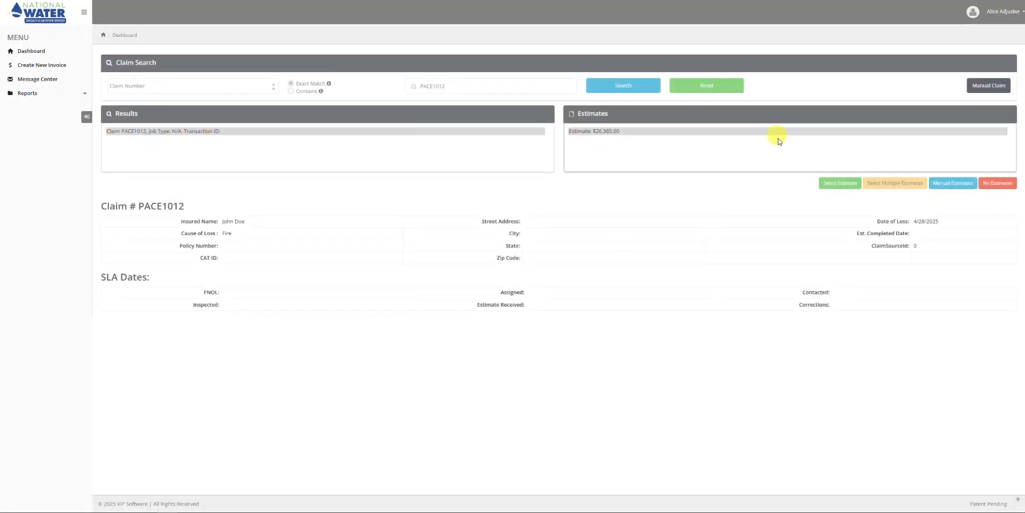
# Use the chosen estimate for invoice AFICS75784 with 2023 Total Daily Rate and Field Fee Schedule.
pyautogui.click(840, 184)
pyautogui.click(836, 181)
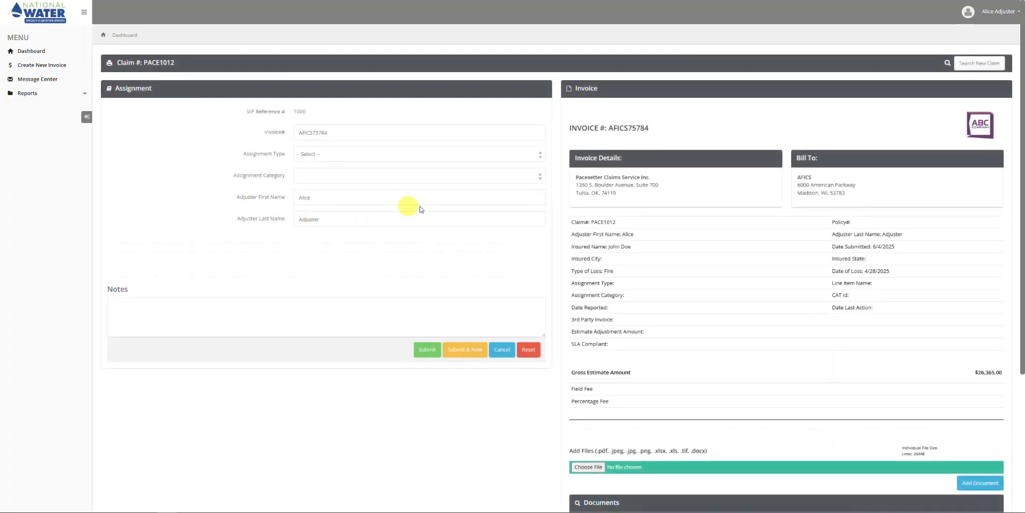
pyautogui.click(539, 156)
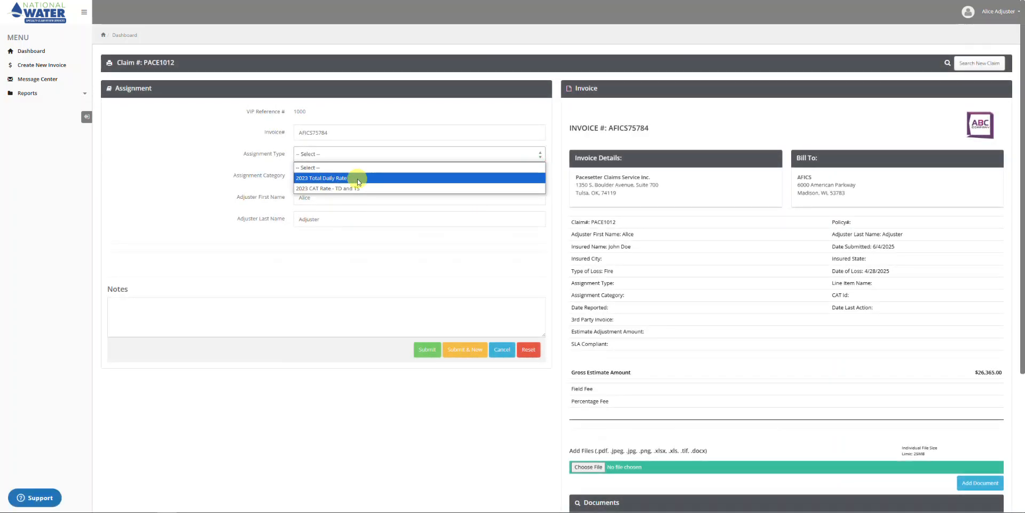
pyautogui.click(358, 180)
pyautogui.click(366, 175)
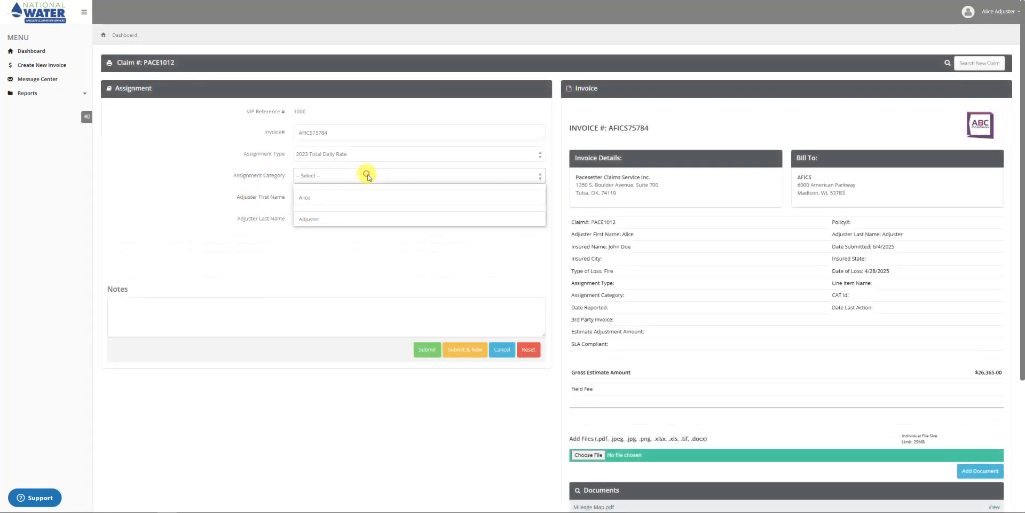
pyautogui.click(353, 210)
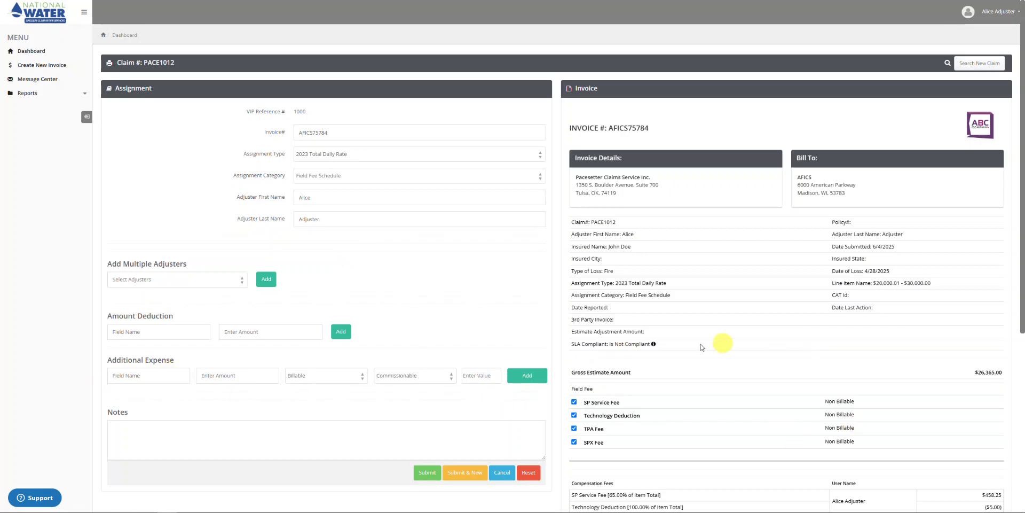
pyautogui.scroll(-3, 967, 293)
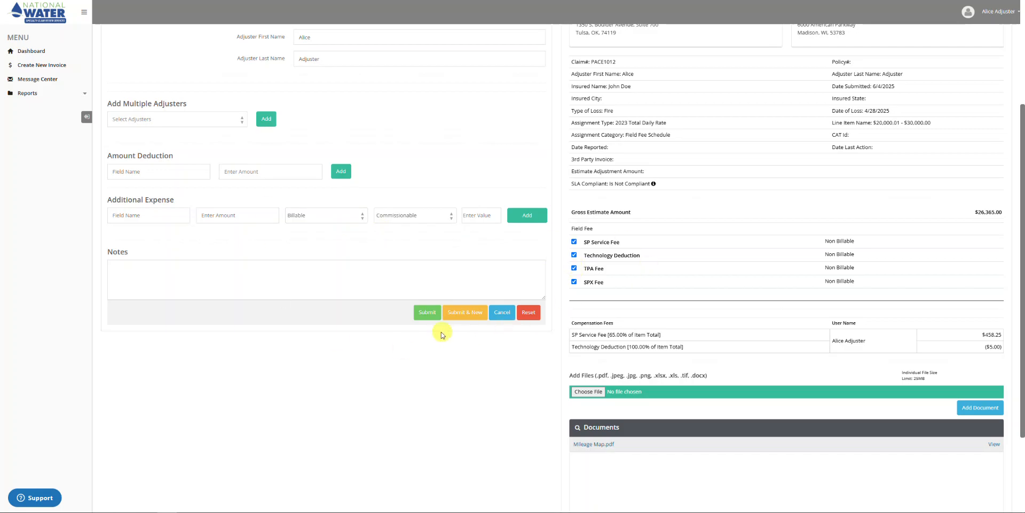
pyautogui.scroll(1, 439, 339)
pyautogui.scroll(2, 445, 336)
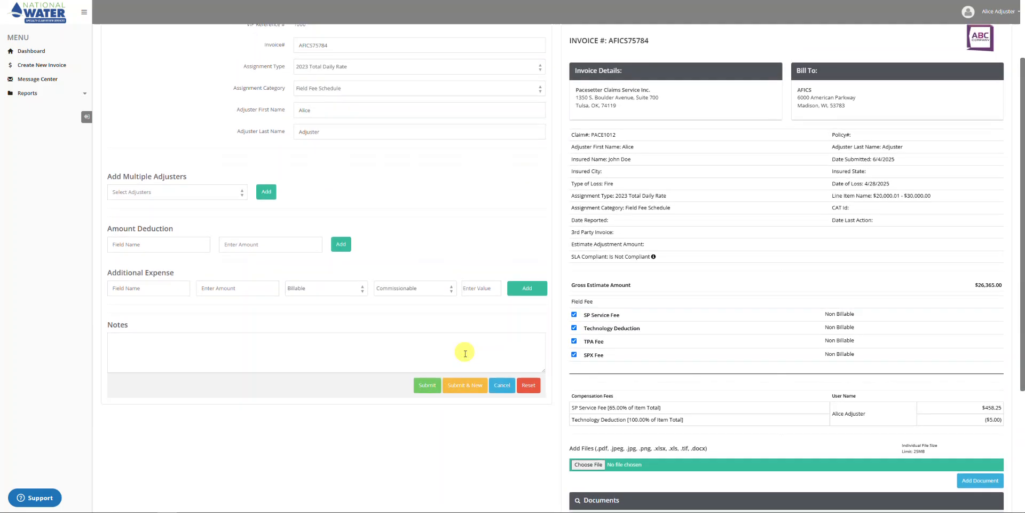
pyautogui.click(428, 399)
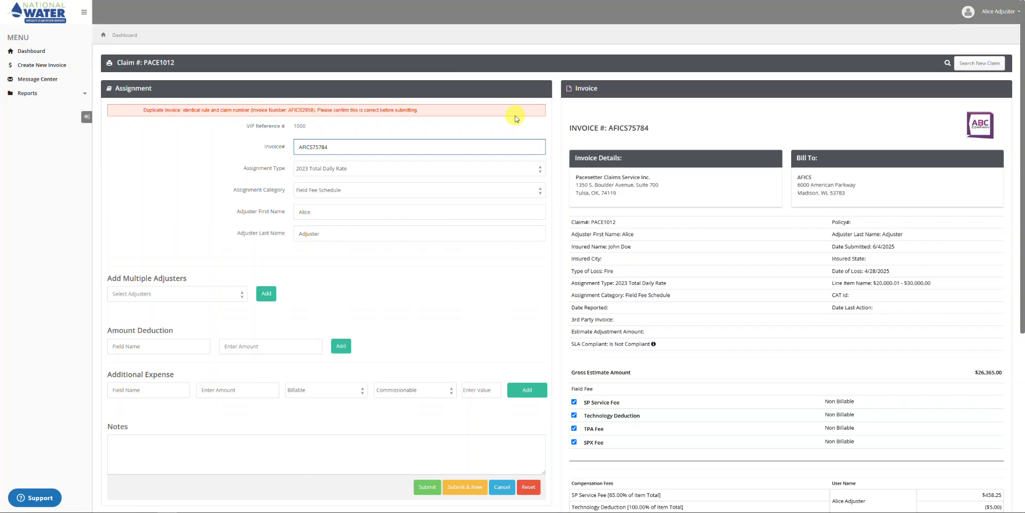
# Reset the invoice form and cancel it, returning to the dashboard's AFICS invoice list.
pyautogui.click(525, 488)
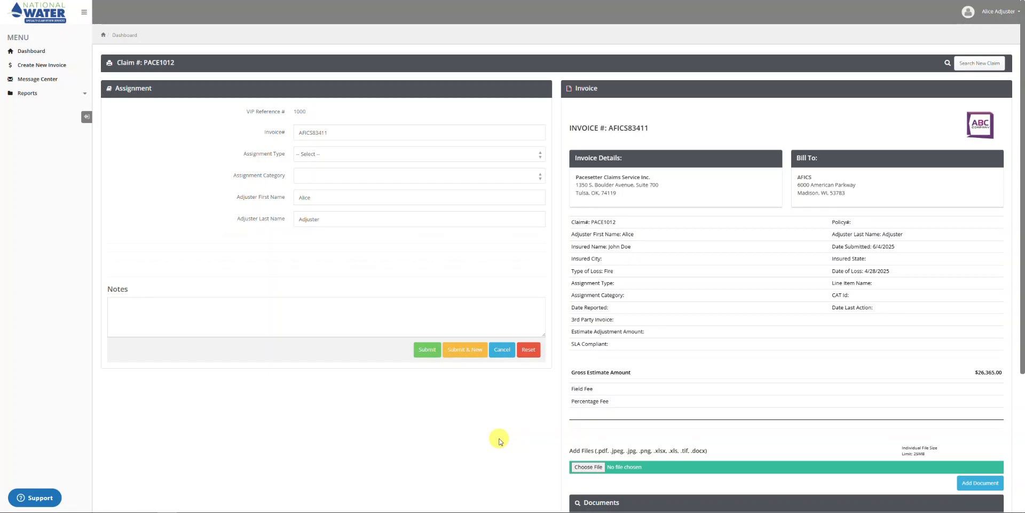
pyautogui.click(504, 351)
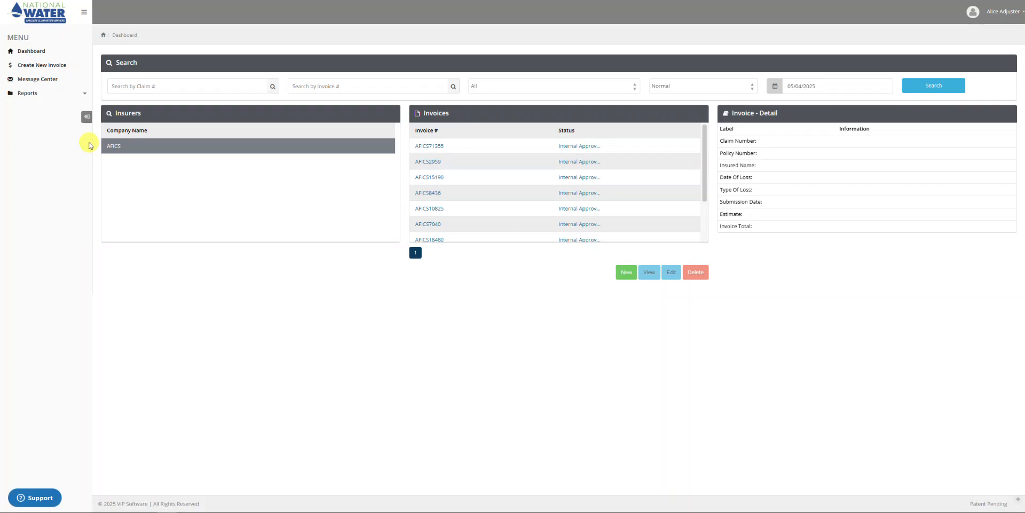
pyautogui.click(41, 66)
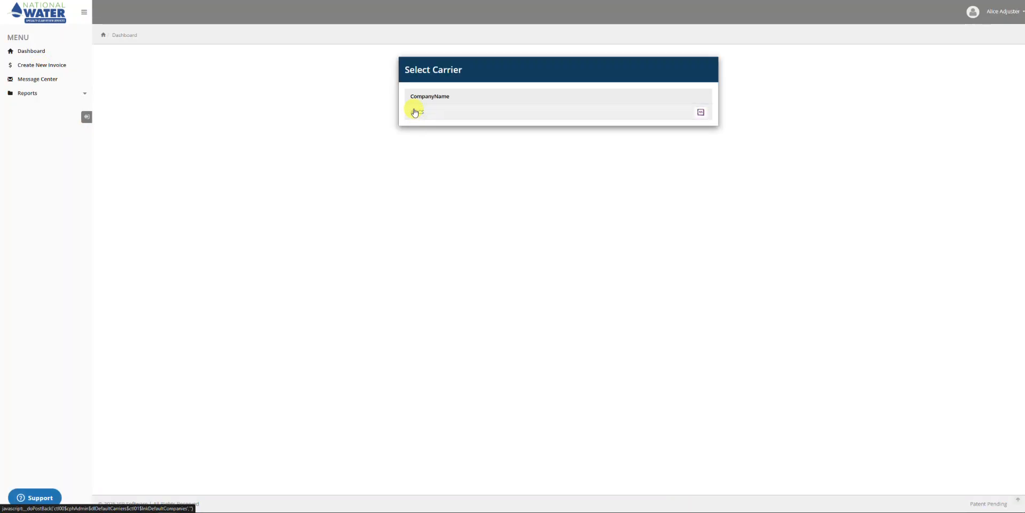
pyautogui.click(415, 112)
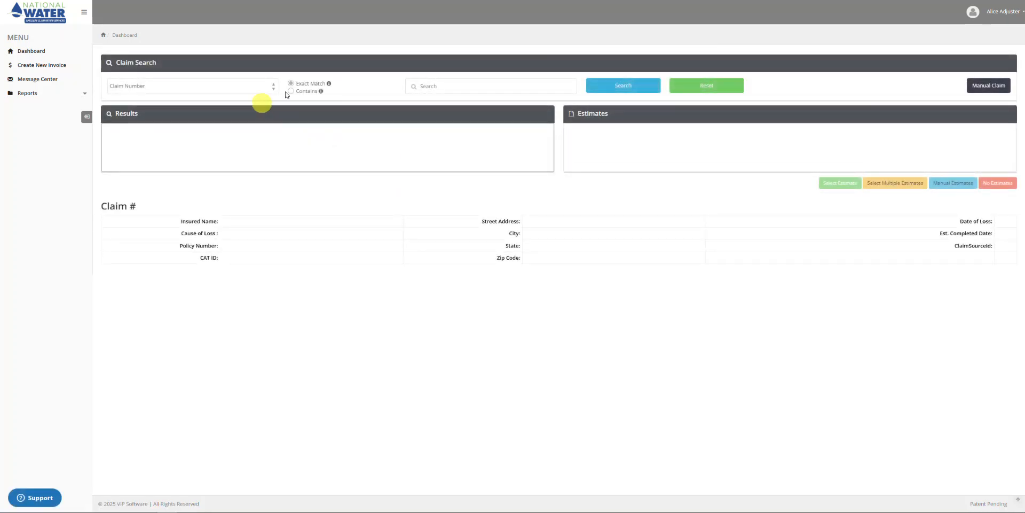
pyautogui.click(440, 91)
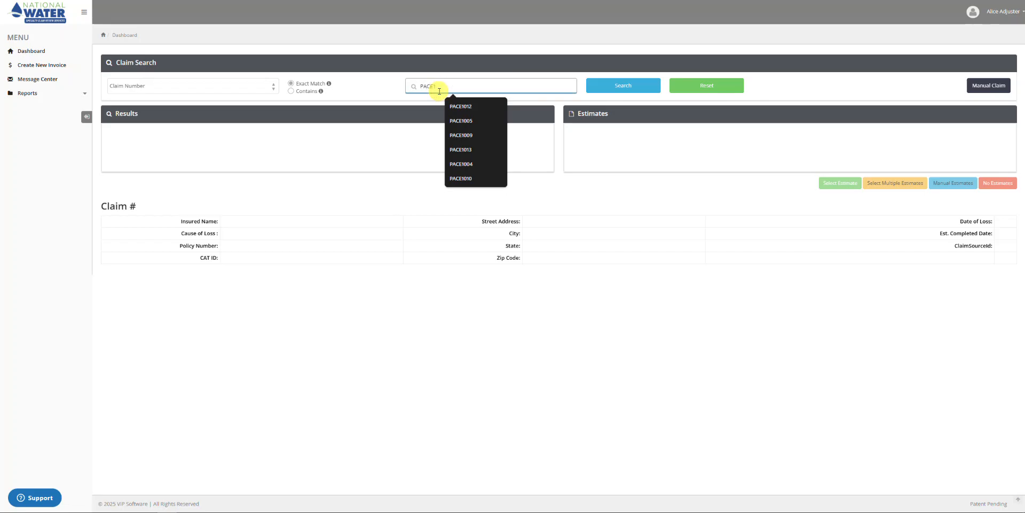
pyautogui.click(602, 90)
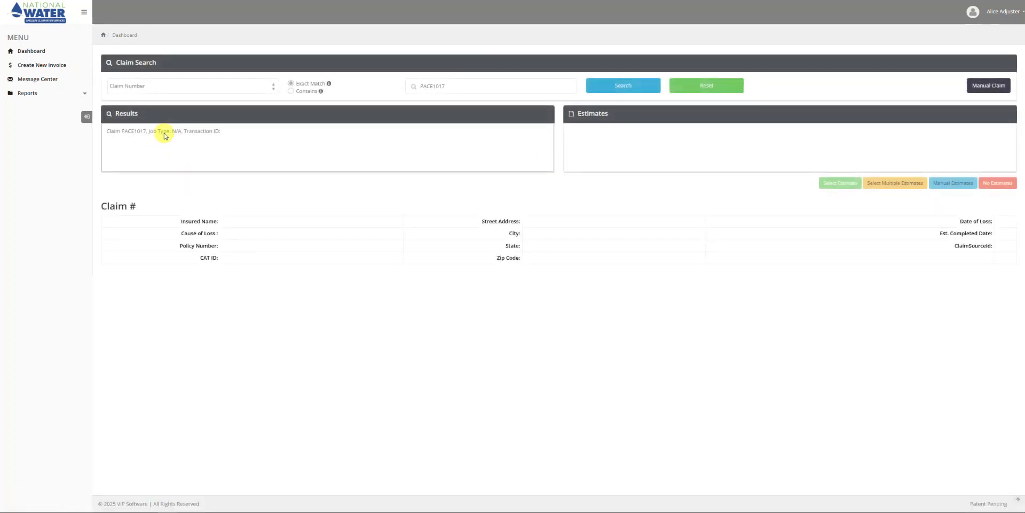
pyautogui.click(165, 135)
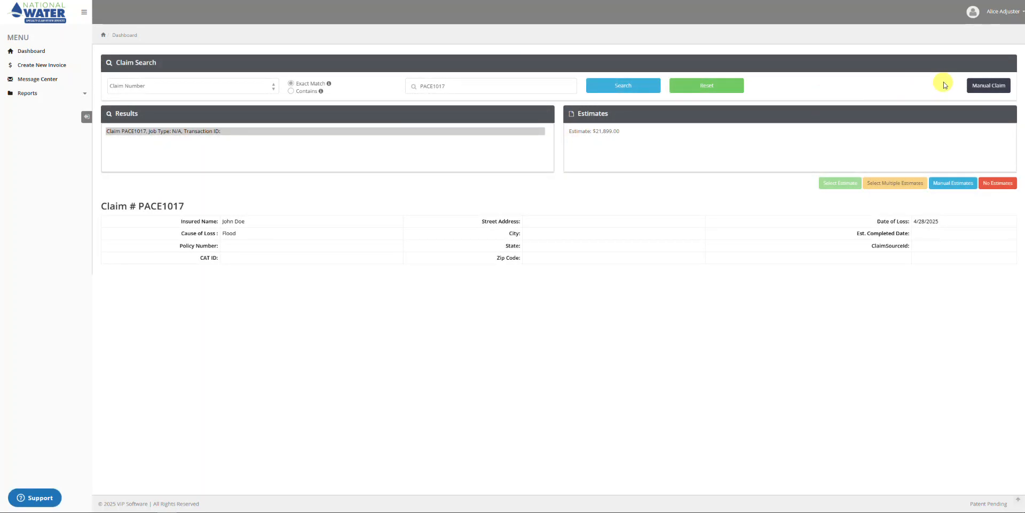
pyautogui.click(993, 87)
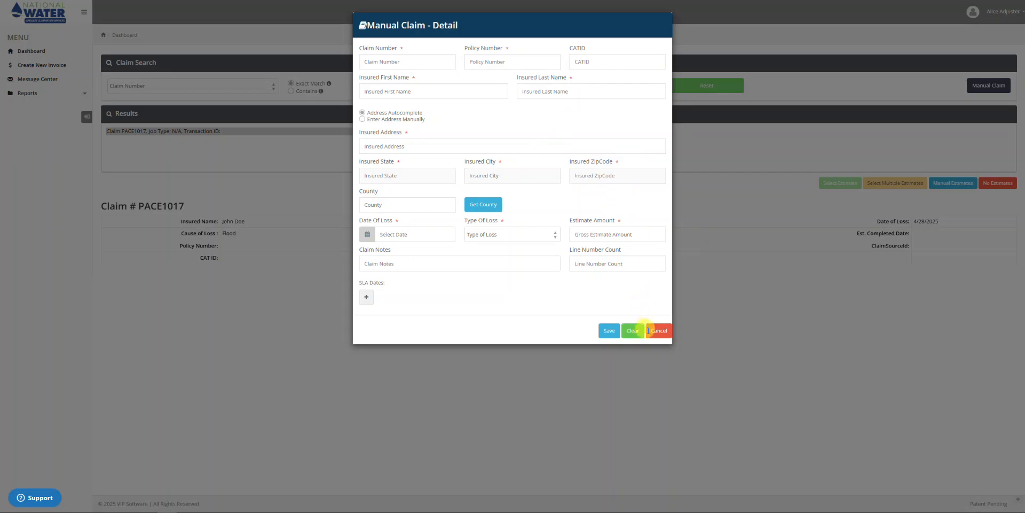
pyautogui.click(657, 332)
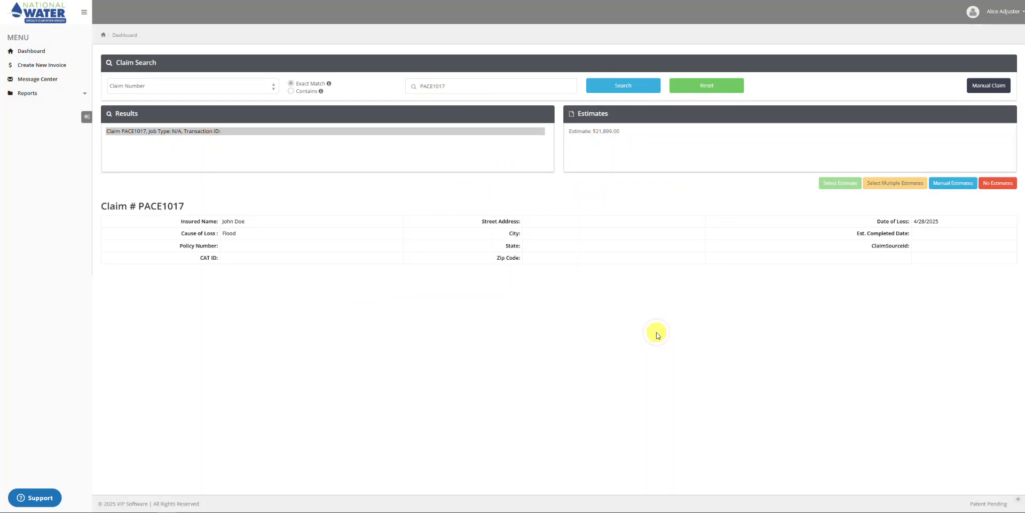
pyautogui.click(954, 183)
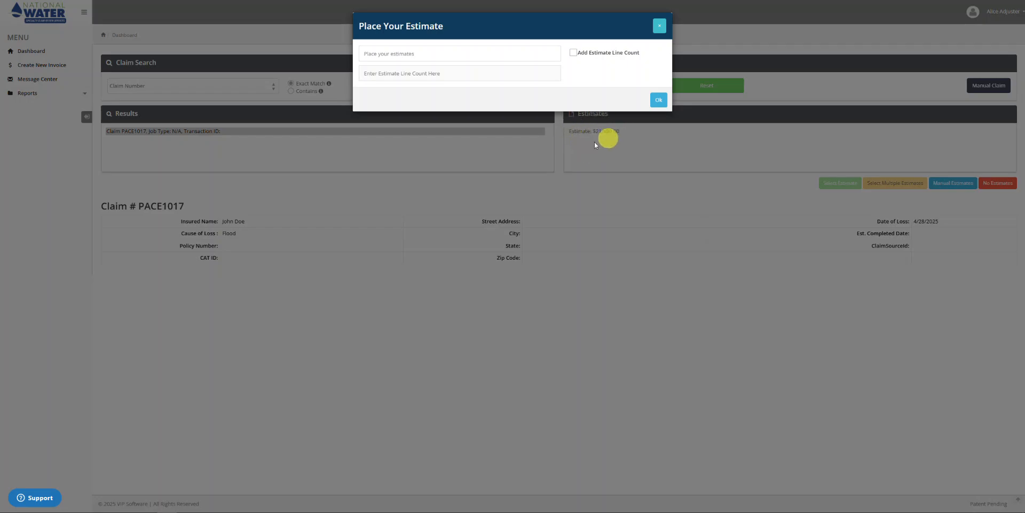
pyautogui.click(660, 28)
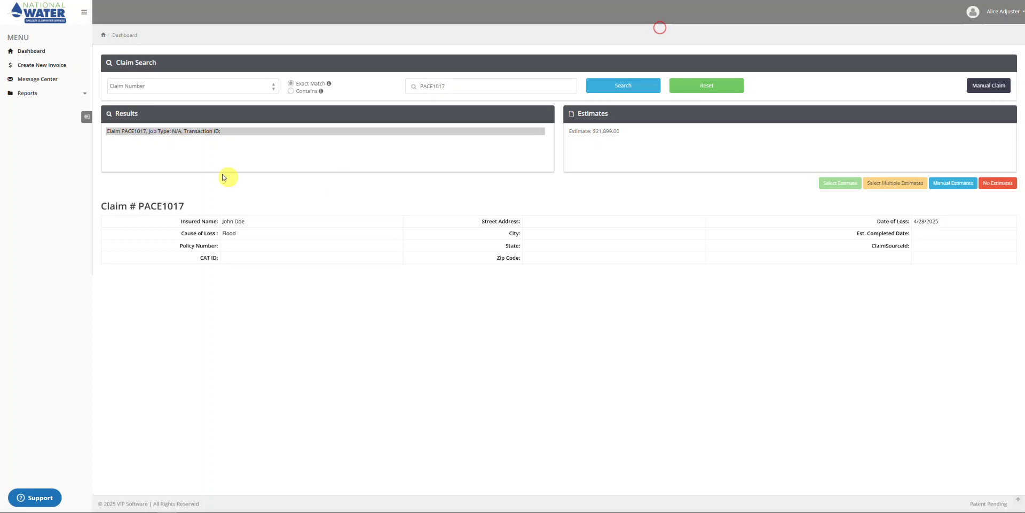
pyautogui.click(193, 132)
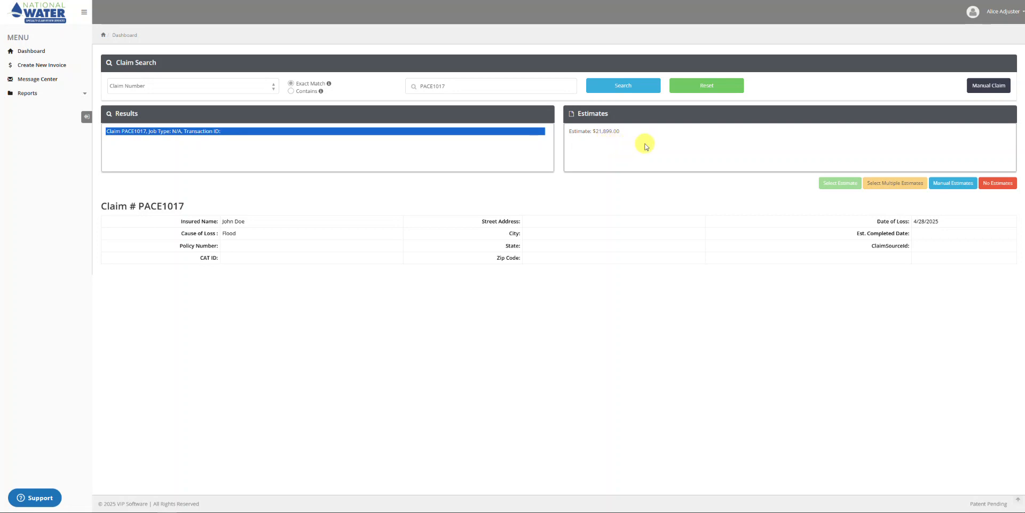
pyautogui.click(959, 185)
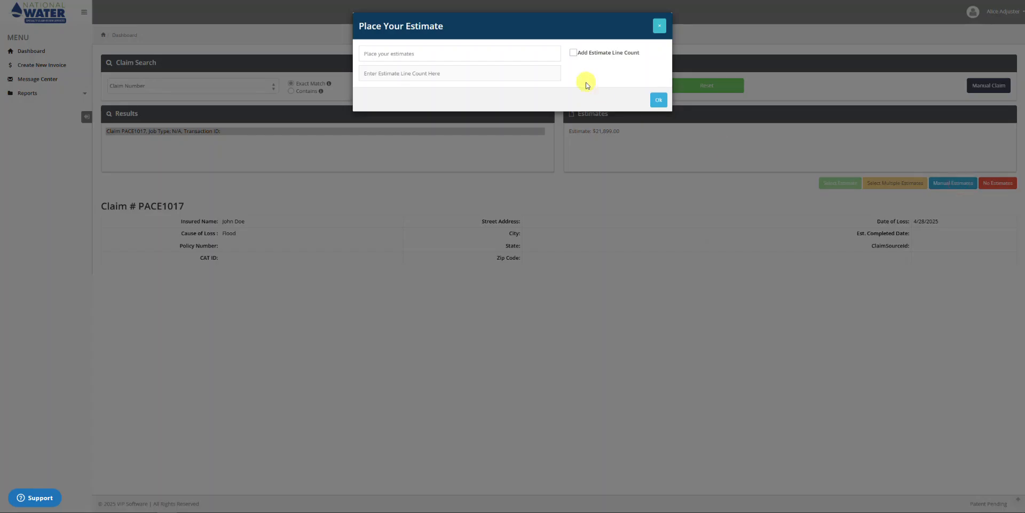
pyautogui.click(404, 54)
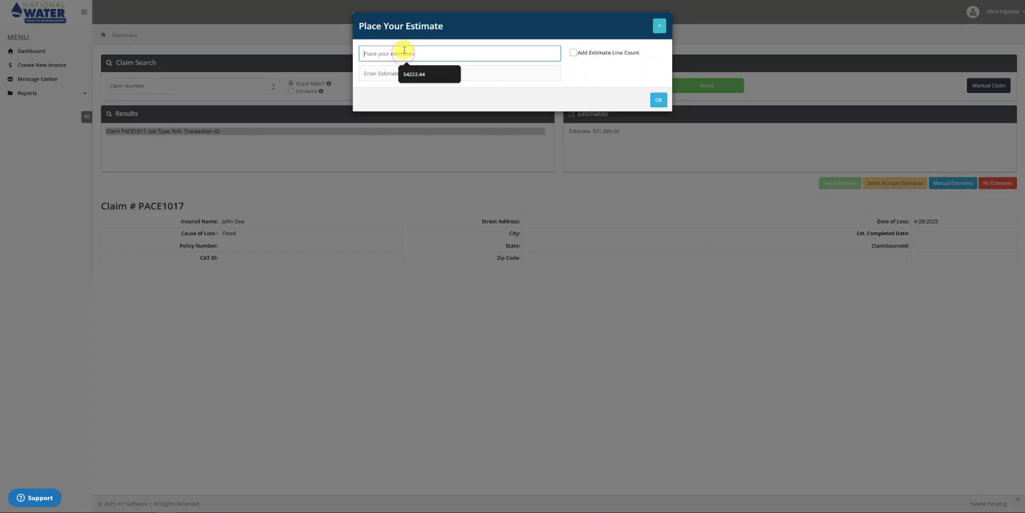
pyautogui.write('21000.00')
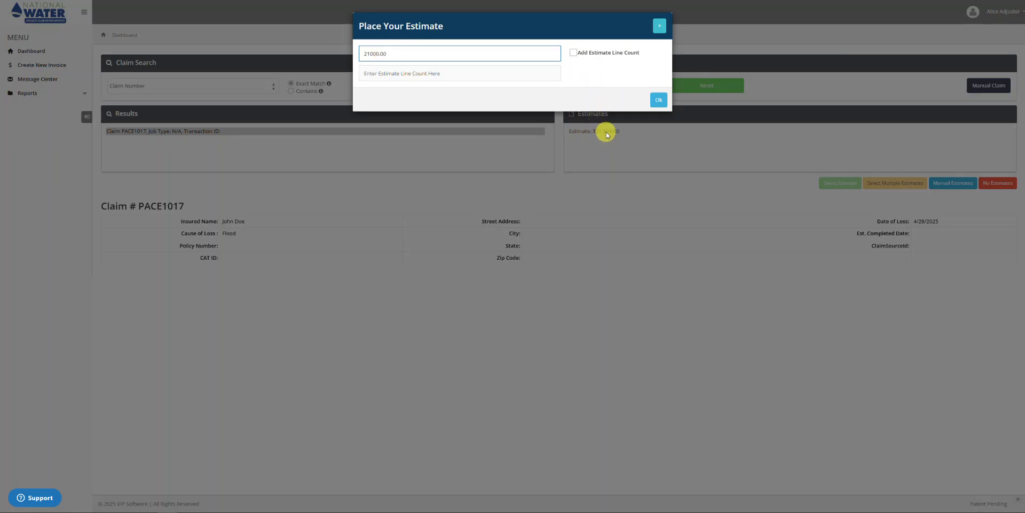
pyautogui.click(657, 102)
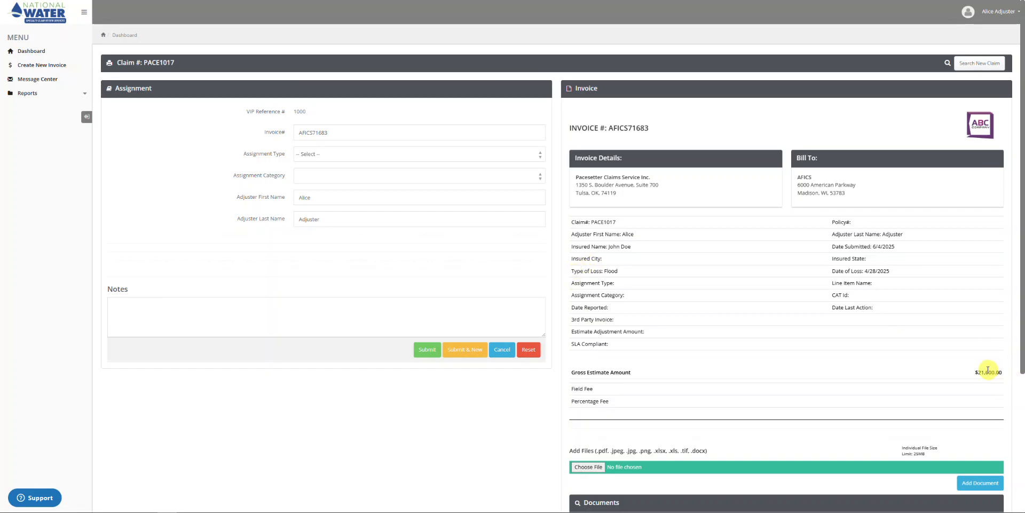
# Cancel invoice AFICS71683 and start a fresh AFICS invoice at an empty claim search.
pyautogui.moveTo(974, 372); pyautogui.dragTo(1002, 374)
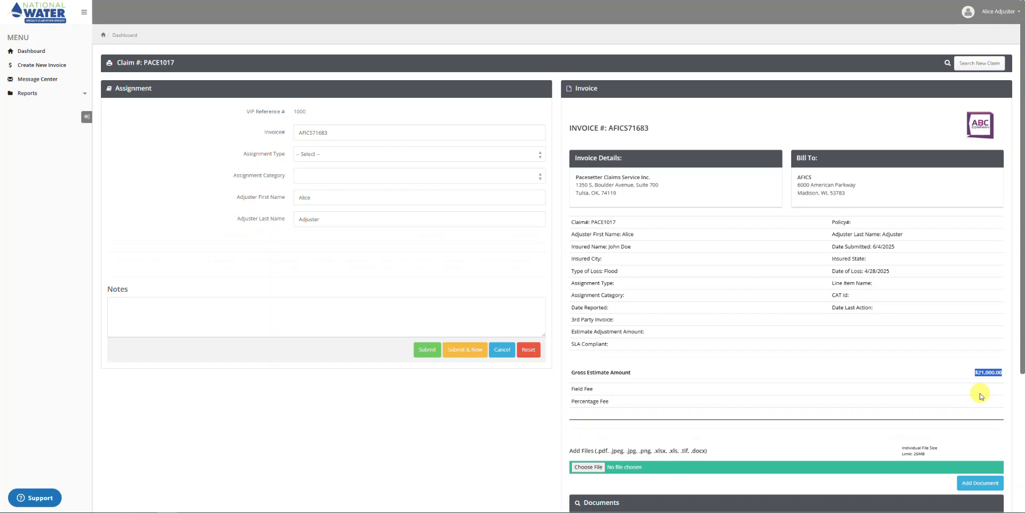
pyautogui.click(500, 352)
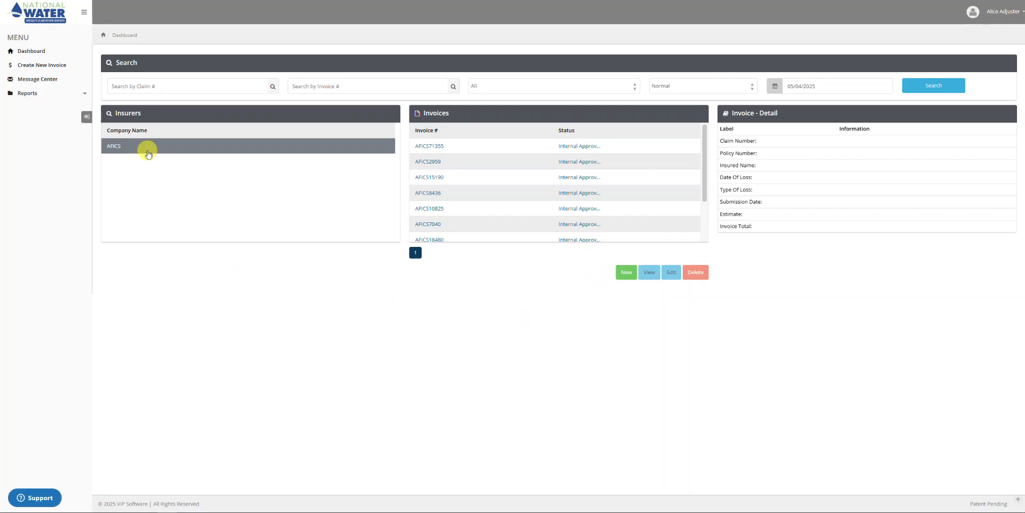
pyautogui.click(35, 64)
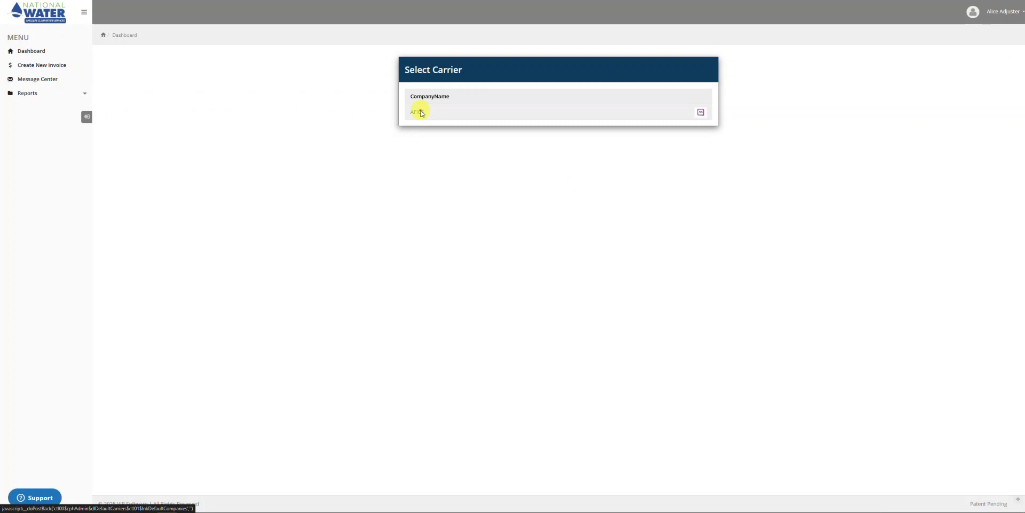
pyautogui.click(420, 110)
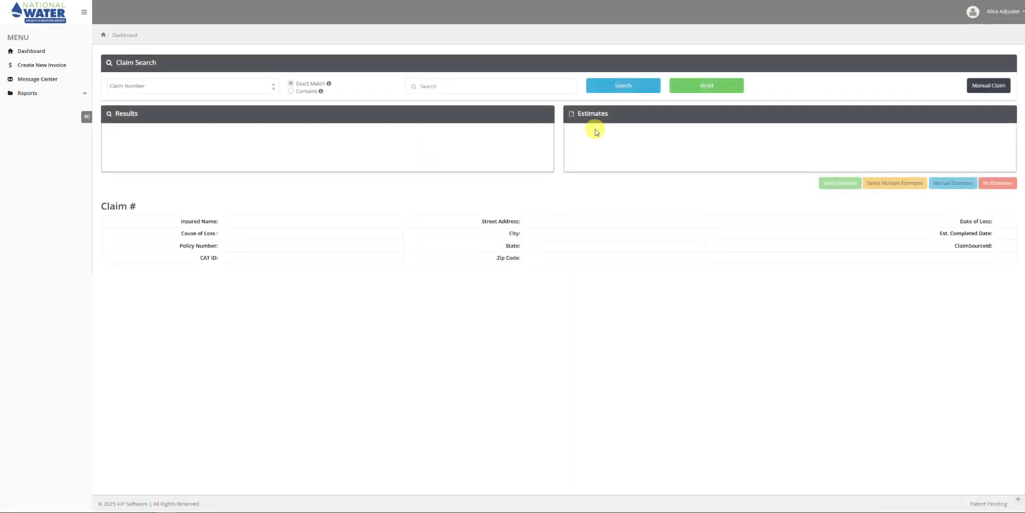
pyautogui.click(488, 88)
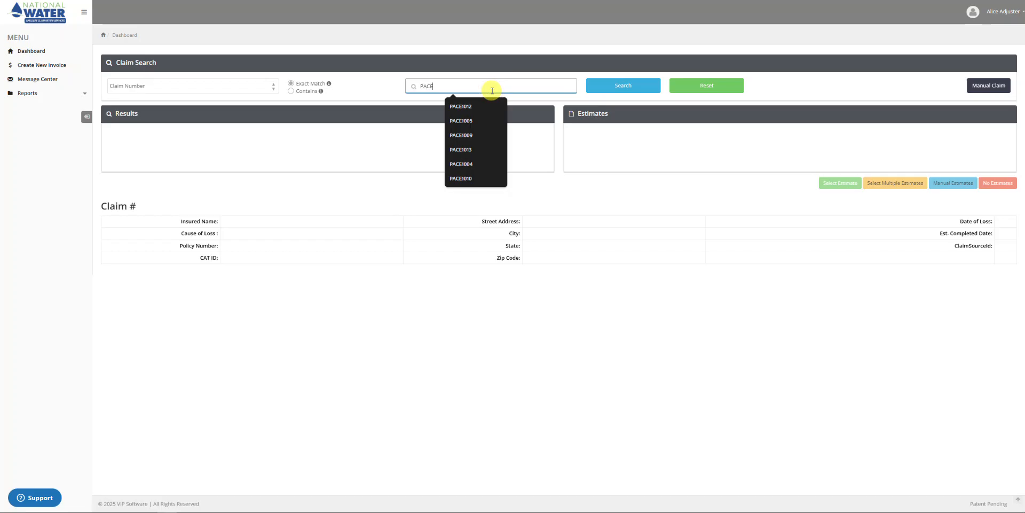
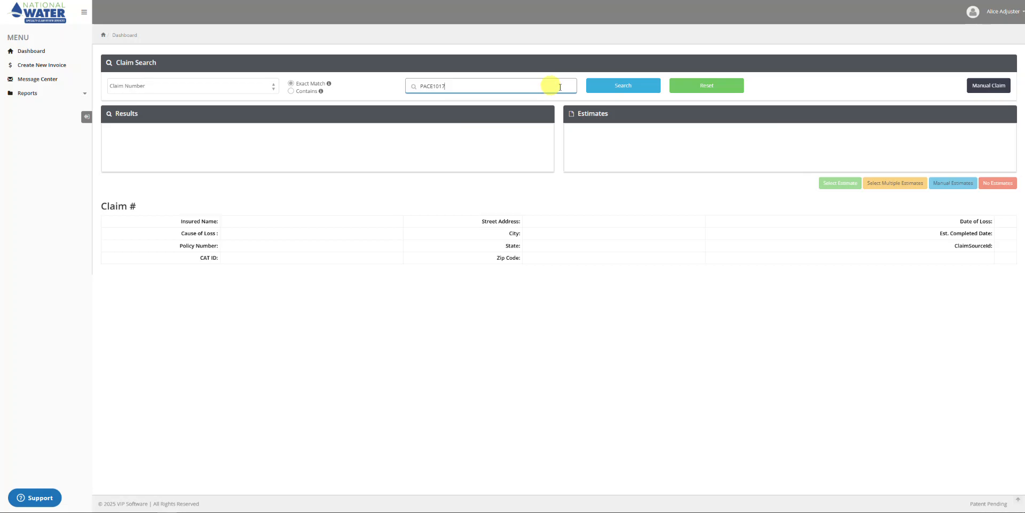
pyautogui.click(649, 85)
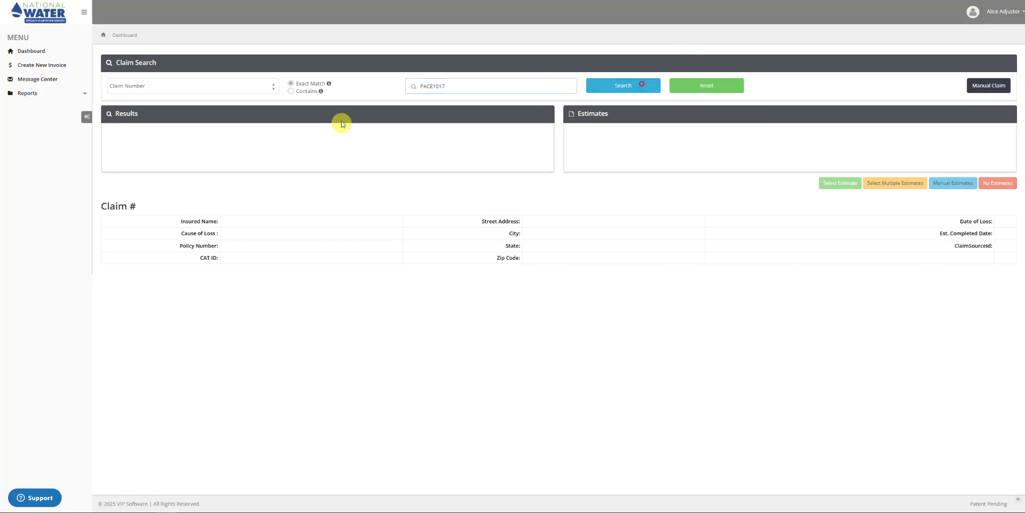
pyautogui.click(178, 134)
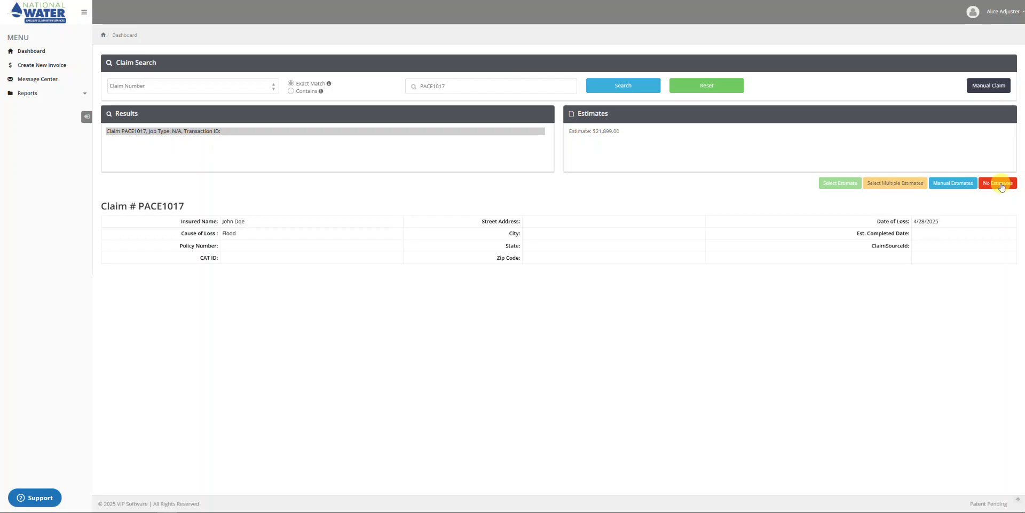
pyautogui.click(1000, 183)
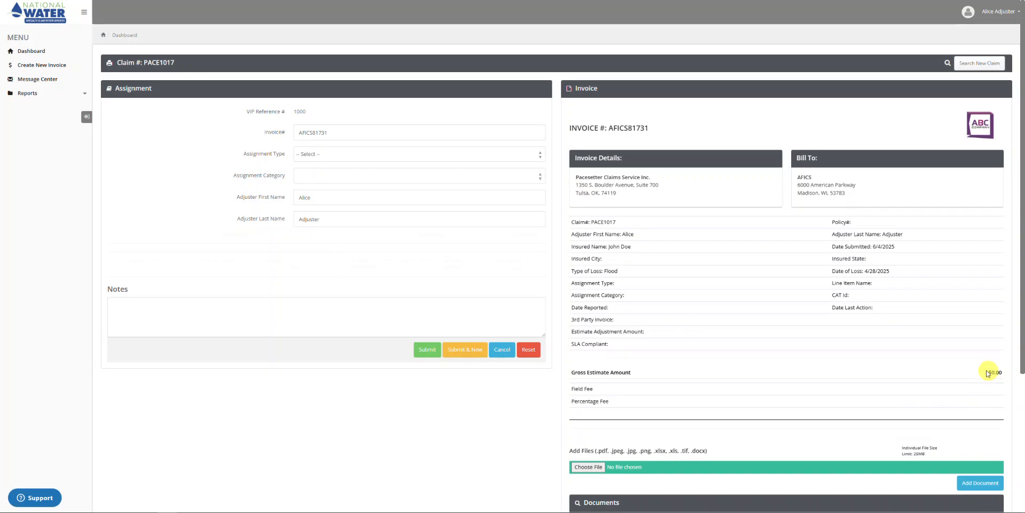
pyautogui.click(501, 351)
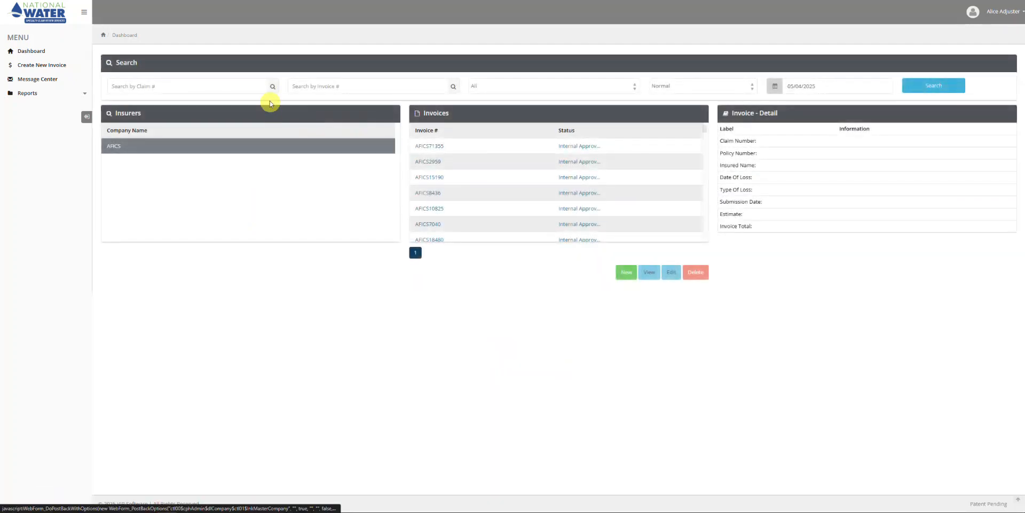
pyautogui.click(39, 64)
pyautogui.click(418, 111)
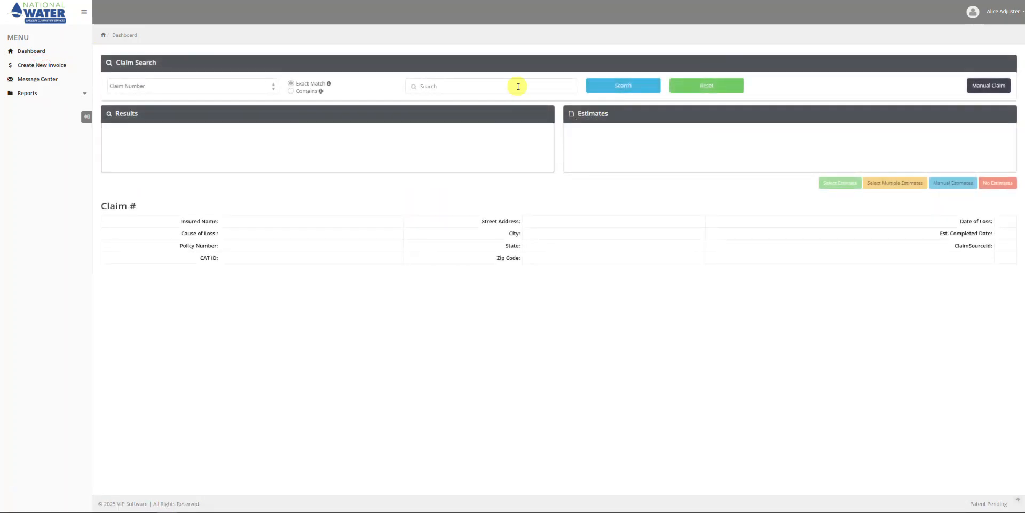
pyautogui.click(517, 86)
pyautogui.click(629, 91)
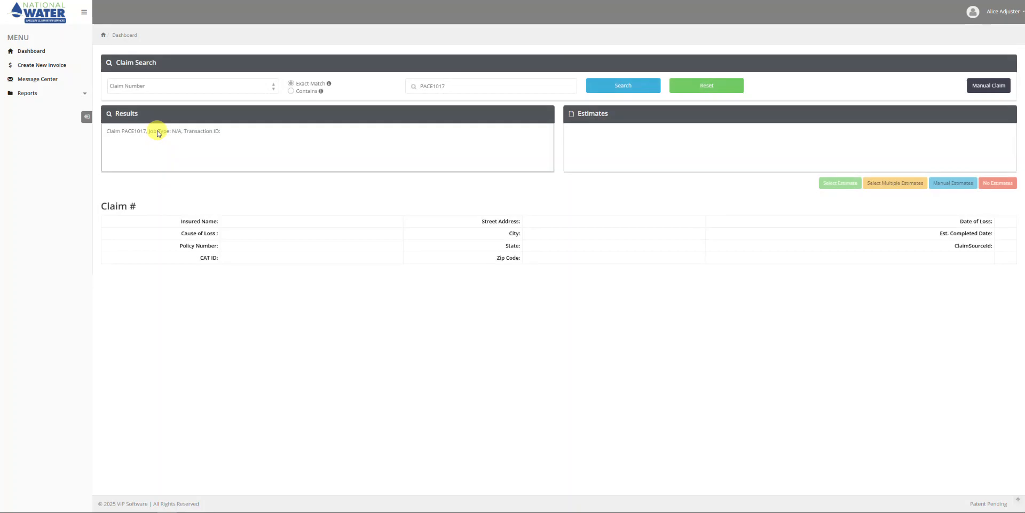
pyautogui.click(159, 132)
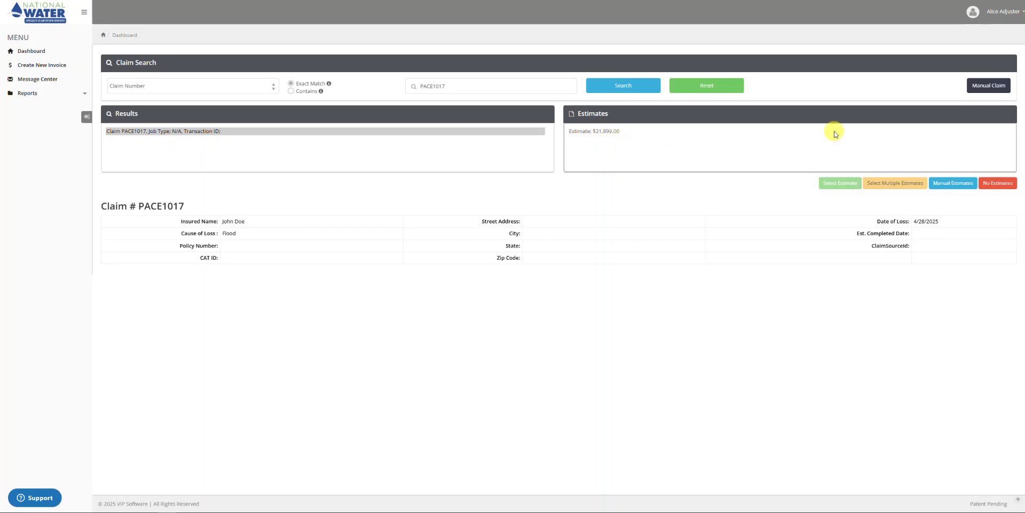
pyautogui.click(1000, 184)
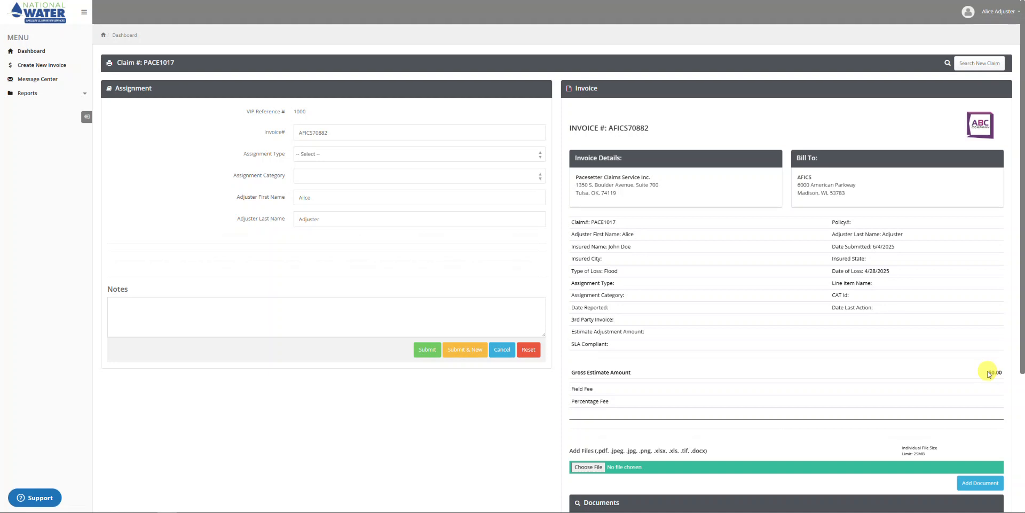
pyautogui.scroll(-4, 988, 374)
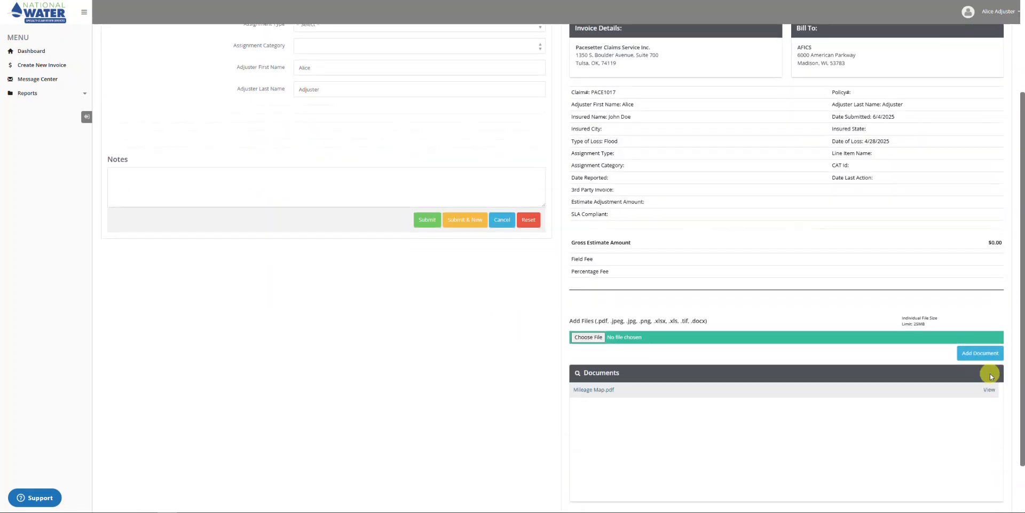
pyautogui.scroll(2, 595, 293)
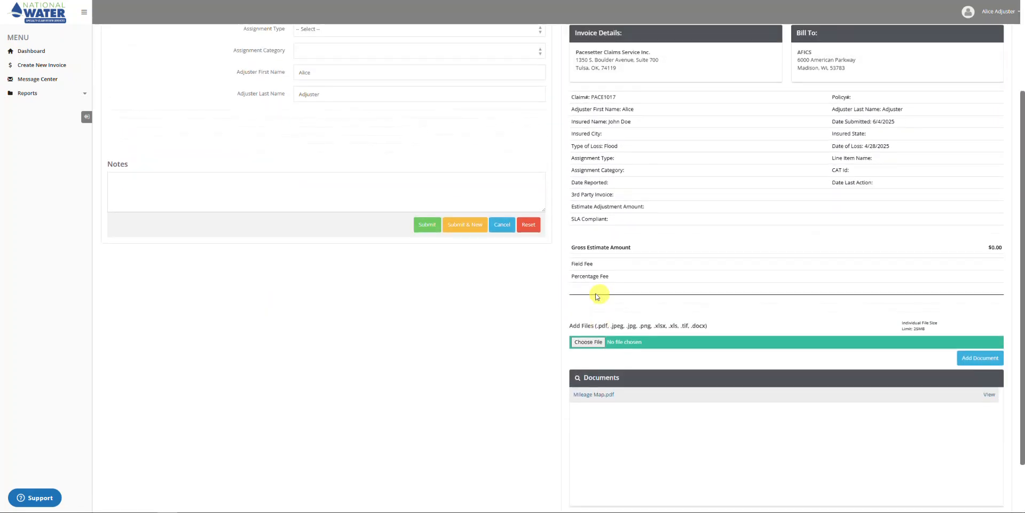
pyautogui.scroll(2, 511, 98)
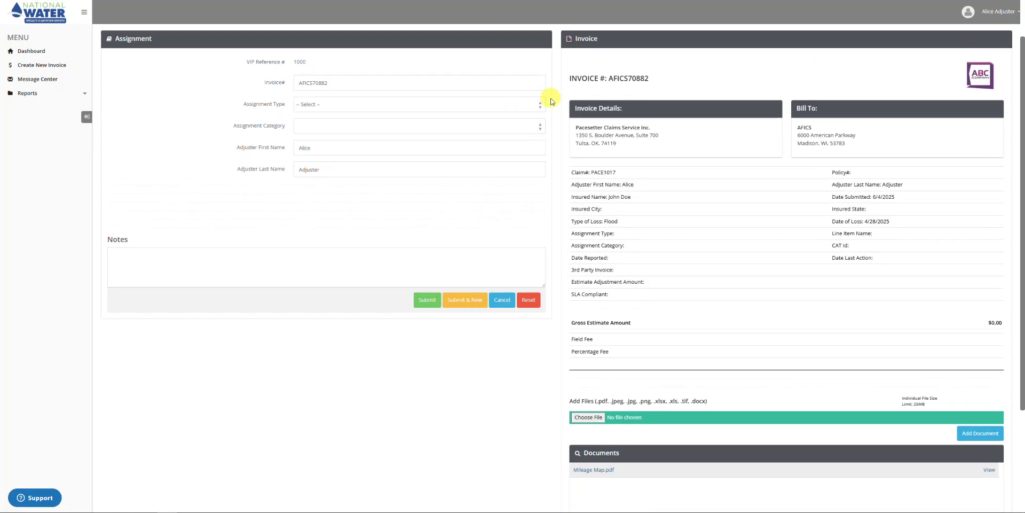
# Use 2023 Total Daily Rate with Field Fee Schedule, bringing up the $172.25 SP Service Fee line.
pyautogui.click(538, 115)
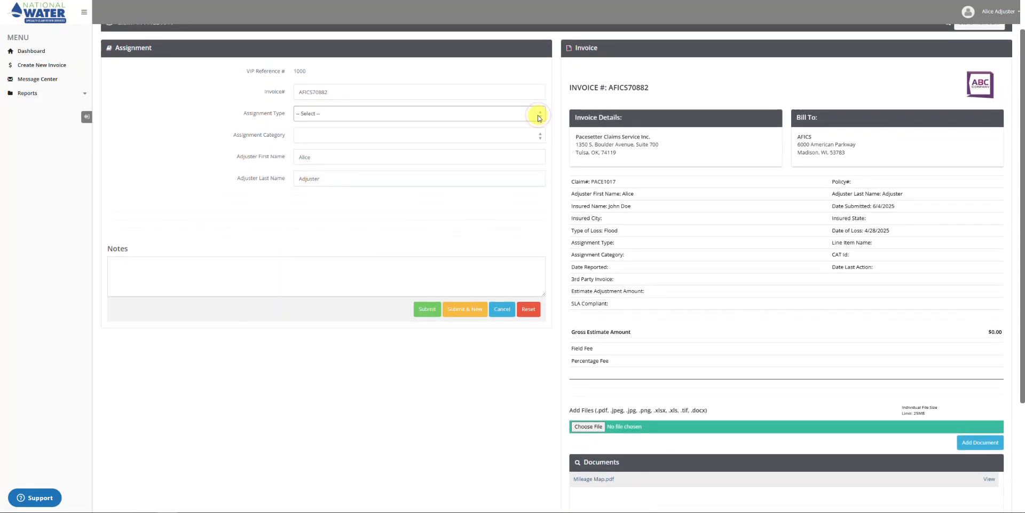
pyautogui.click(539, 117)
pyautogui.click(414, 137)
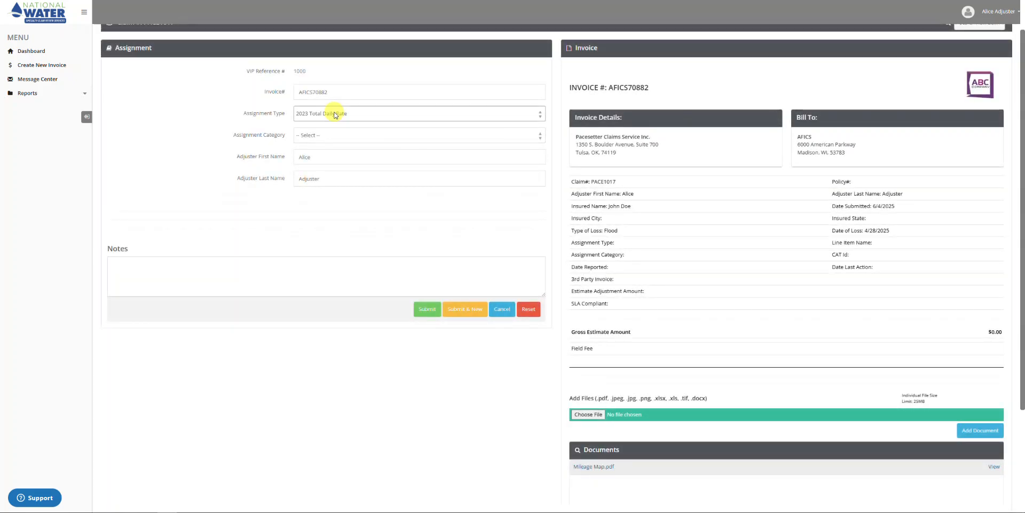
pyautogui.click(539, 136)
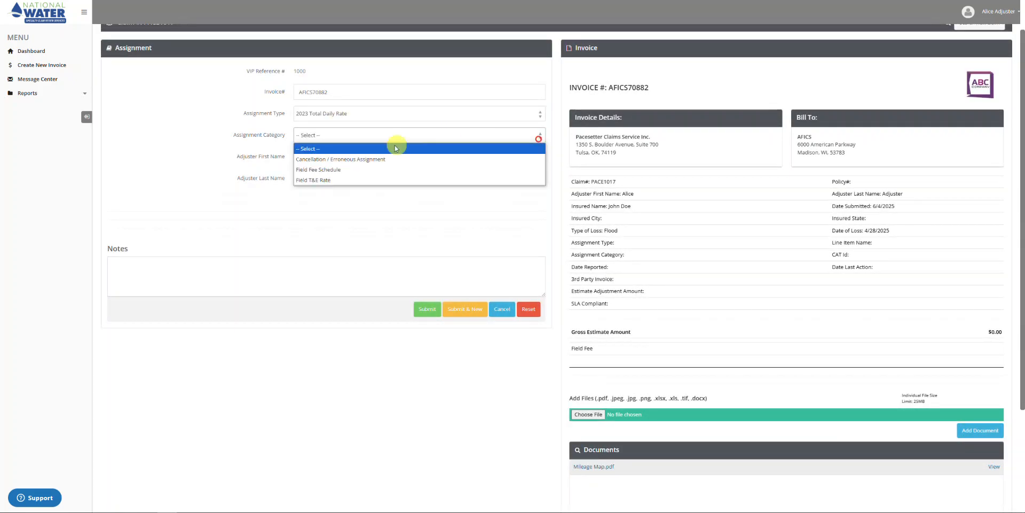
pyautogui.click(329, 170)
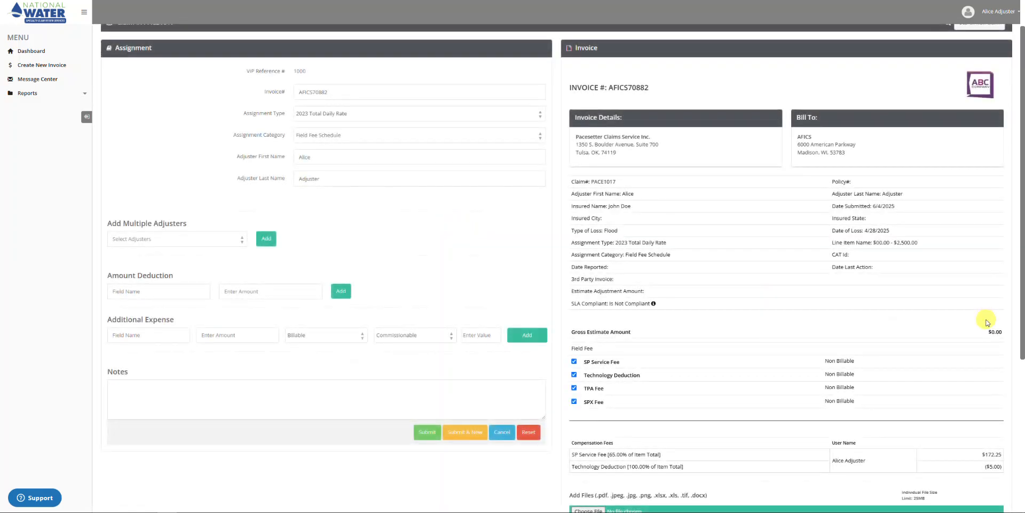
pyautogui.scroll(-2, 982, 320)
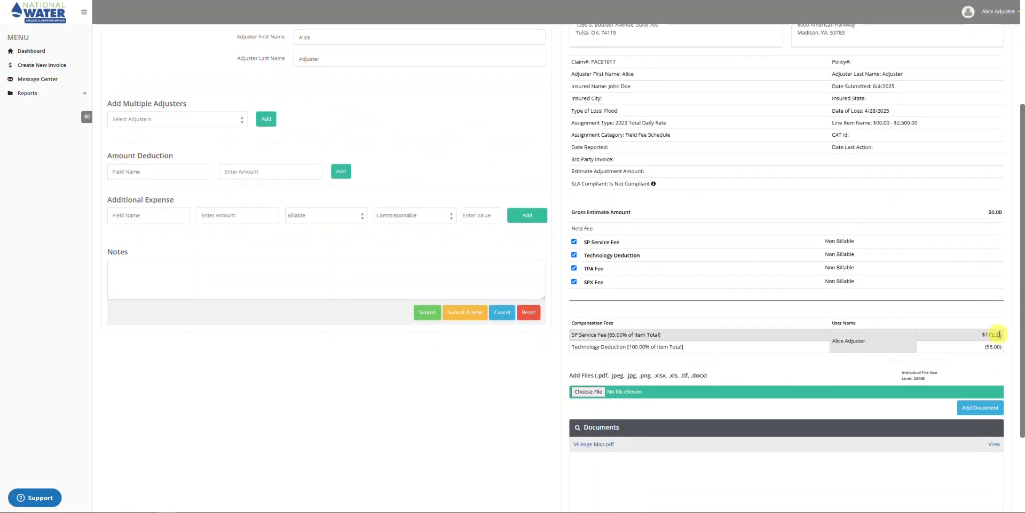
# Highlight the $172.25 SP Service Fee, then cancel invoice AFICS70882 without saving.
pyautogui.moveTo(983, 334); pyautogui.dragTo(998, 334)
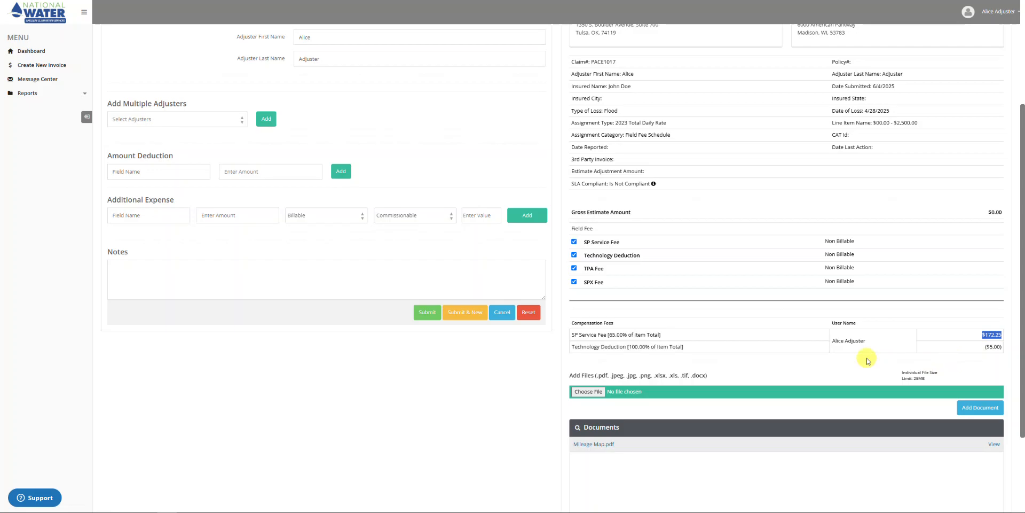
pyautogui.click(499, 312)
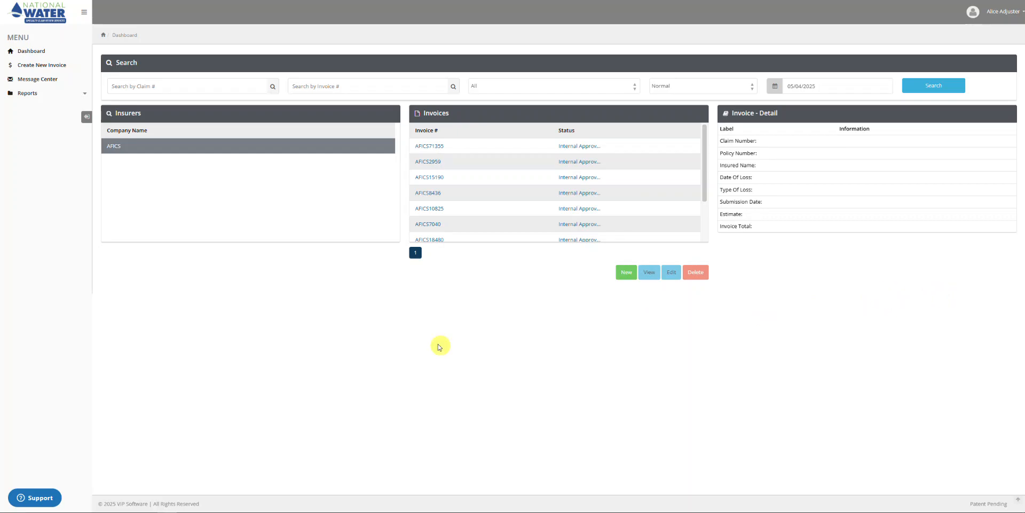
pyautogui.click(35, 66)
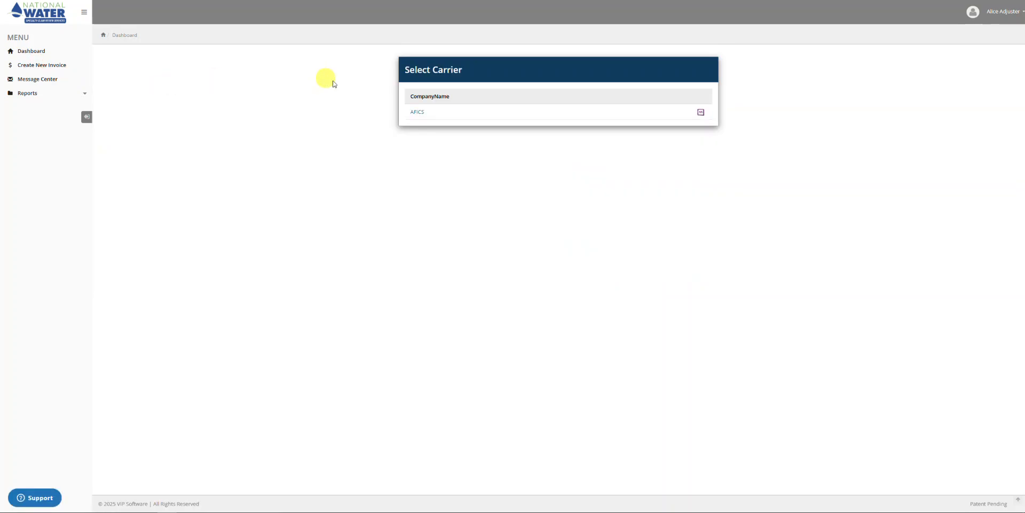
pyautogui.click(420, 113)
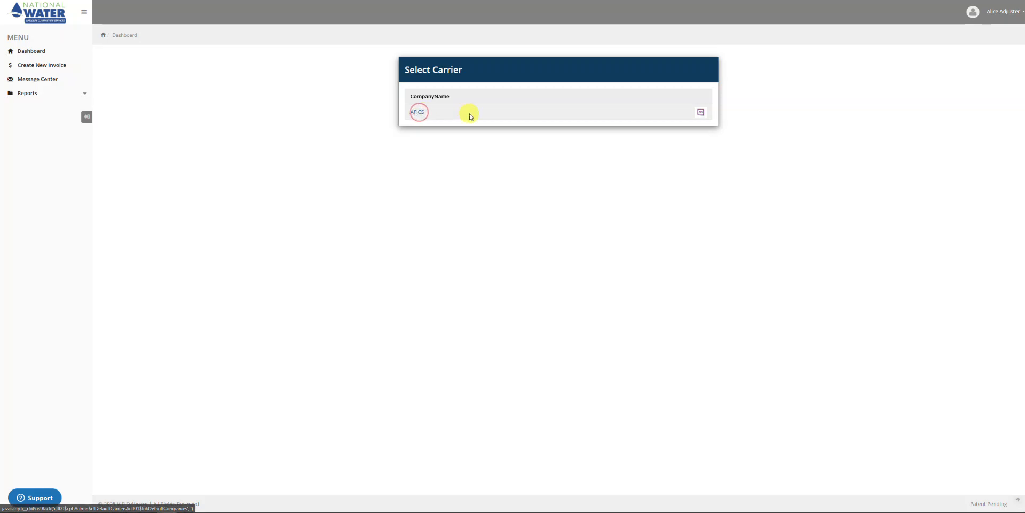
pyautogui.click(429, 87)
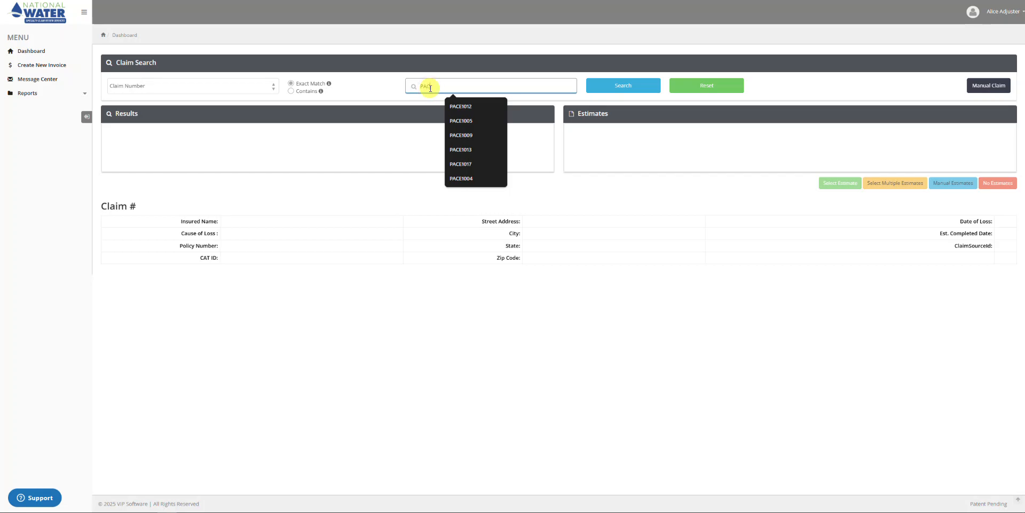
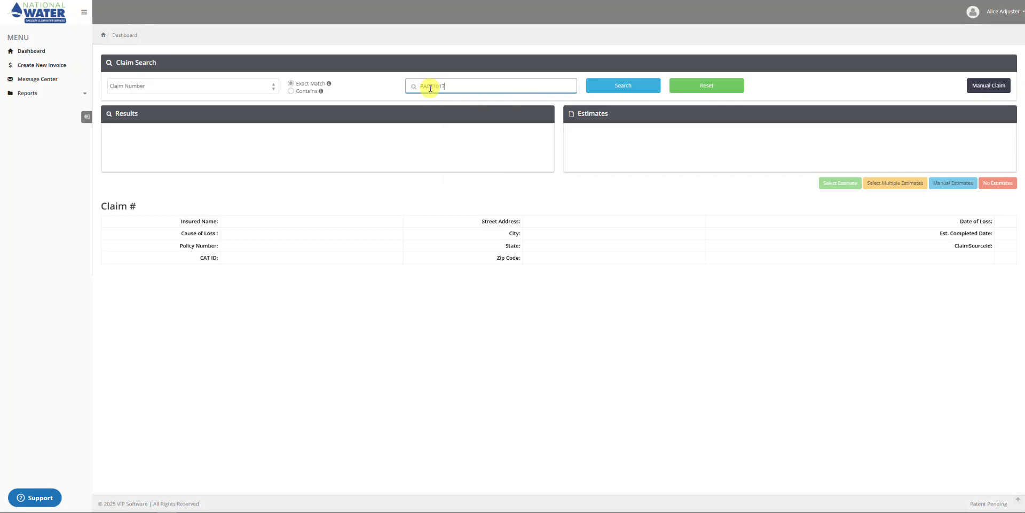
pyautogui.click(628, 91)
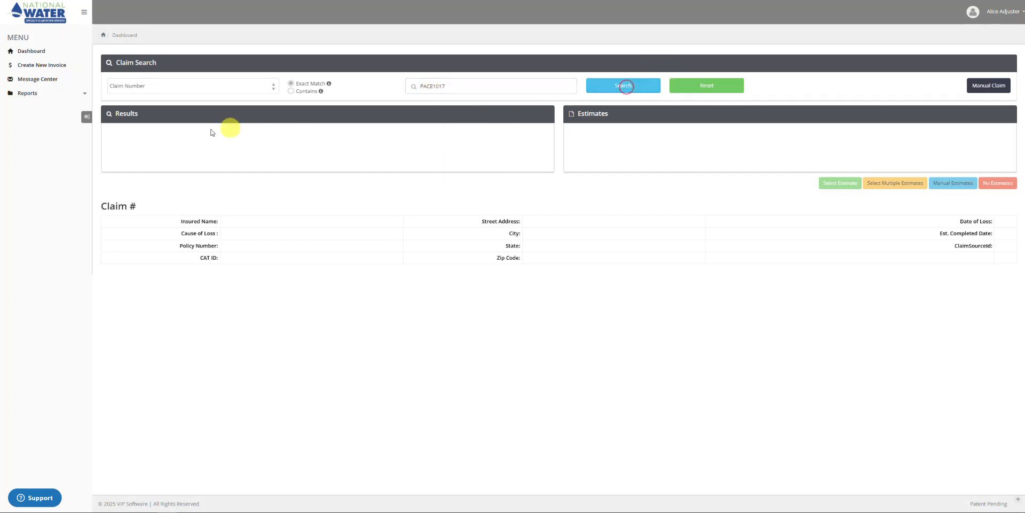
pyautogui.click(173, 133)
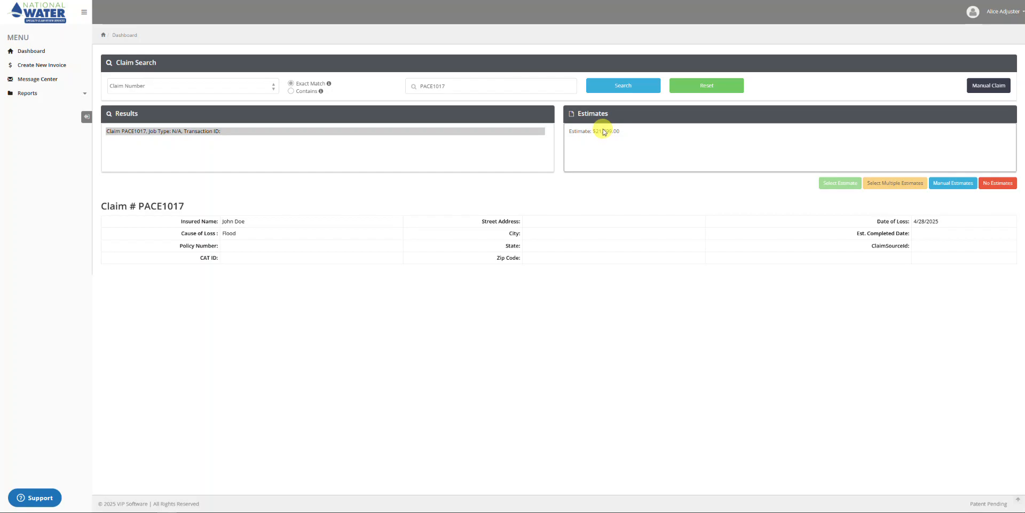
pyautogui.click(434, 89)
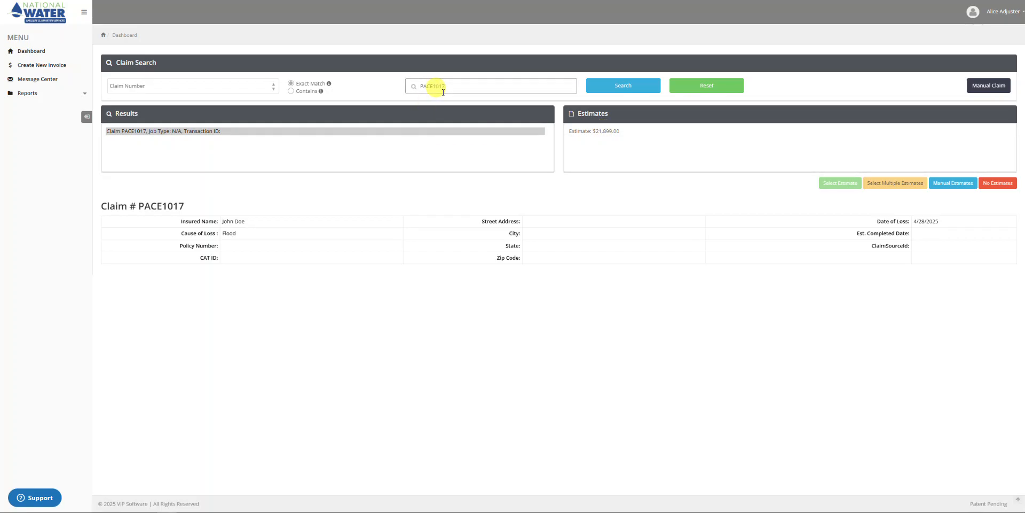
pyautogui.click(607, 133)
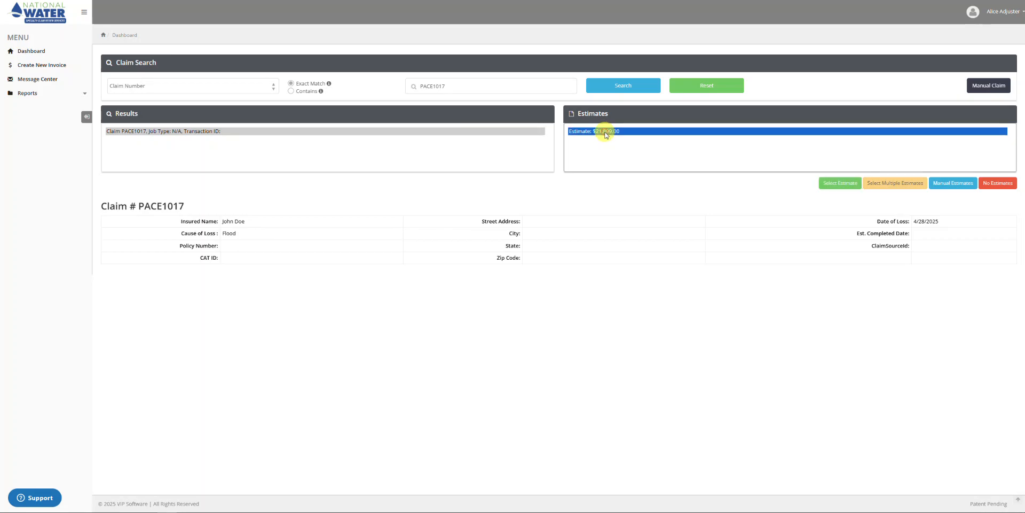
pyautogui.click(840, 183)
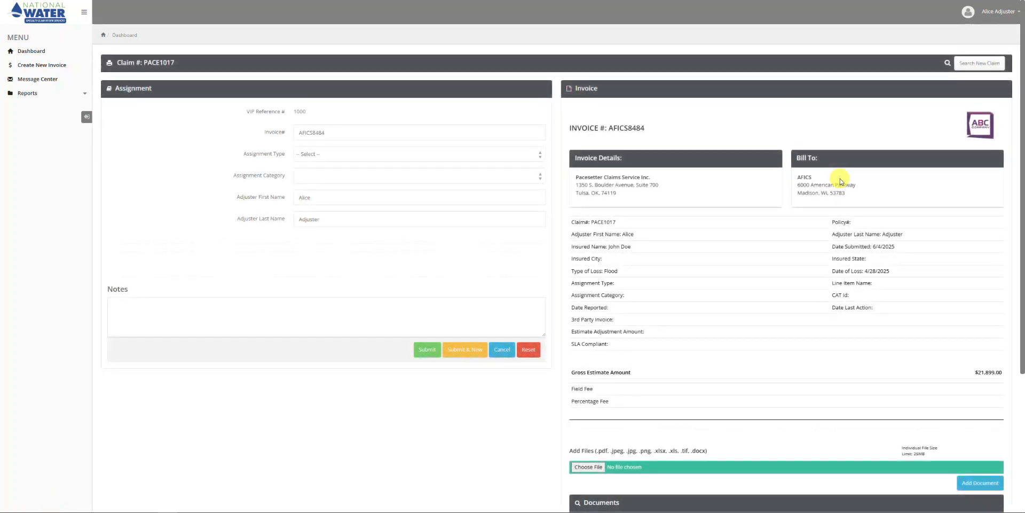
# Use 2023 Total Daily Rate with Cancellation / Erroneous Assignment, showing the $35.75 SP Service Fee.
pyautogui.click(367, 156)
pyautogui.click(369, 179)
pyautogui.click(367, 176)
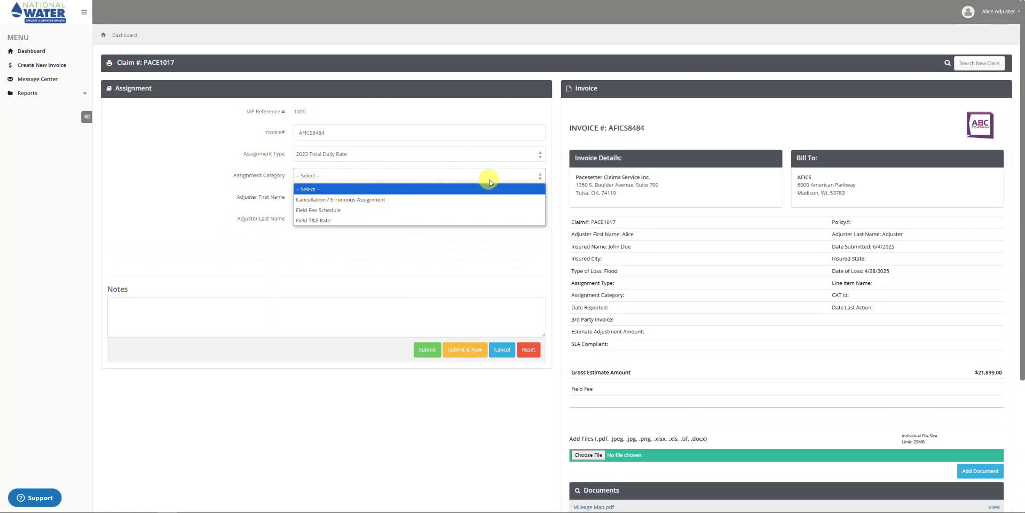
pyautogui.click(338, 200)
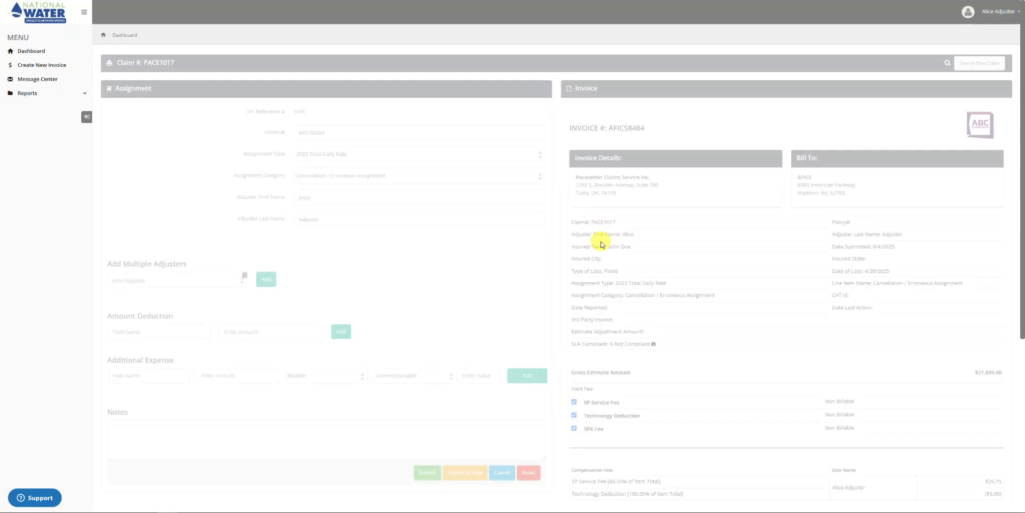
pyautogui.scroll(-2, 872, 422)
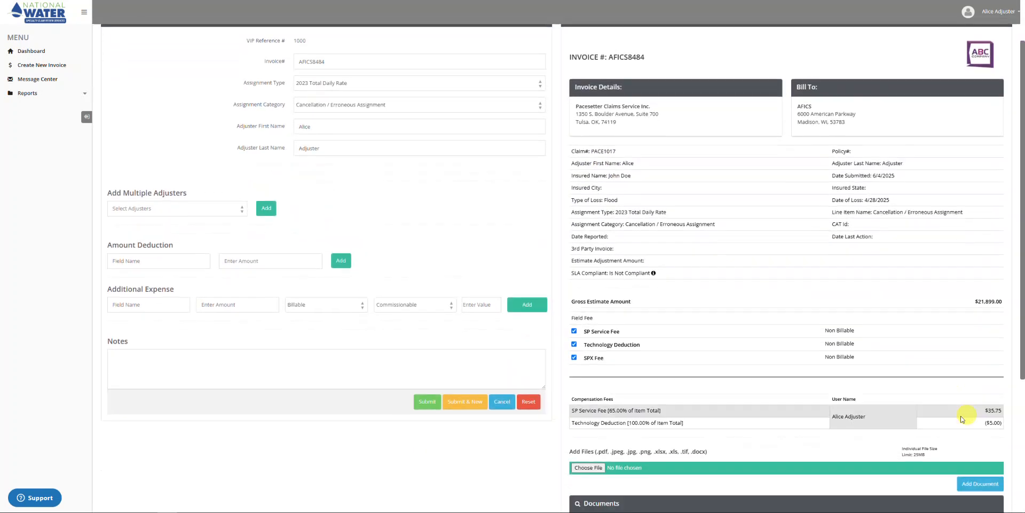
pyautogui.scroll(-1, 962, 419)
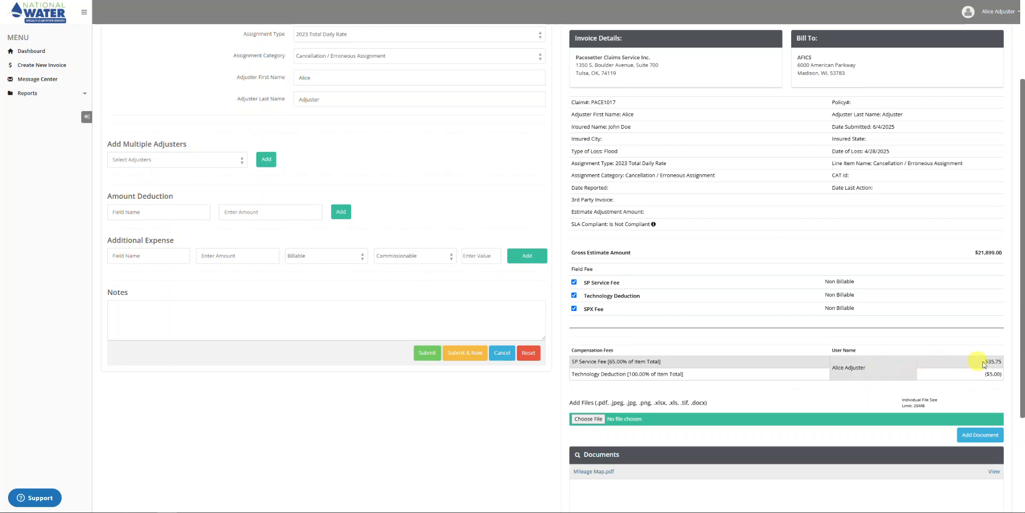
# Highlight the $35.75 SP Service Fee, then cancel invoice AFICS8484 back to the dashboard.
pyautogui.moveTo(1002, 360); pyautogui.dragTo(984, 361)
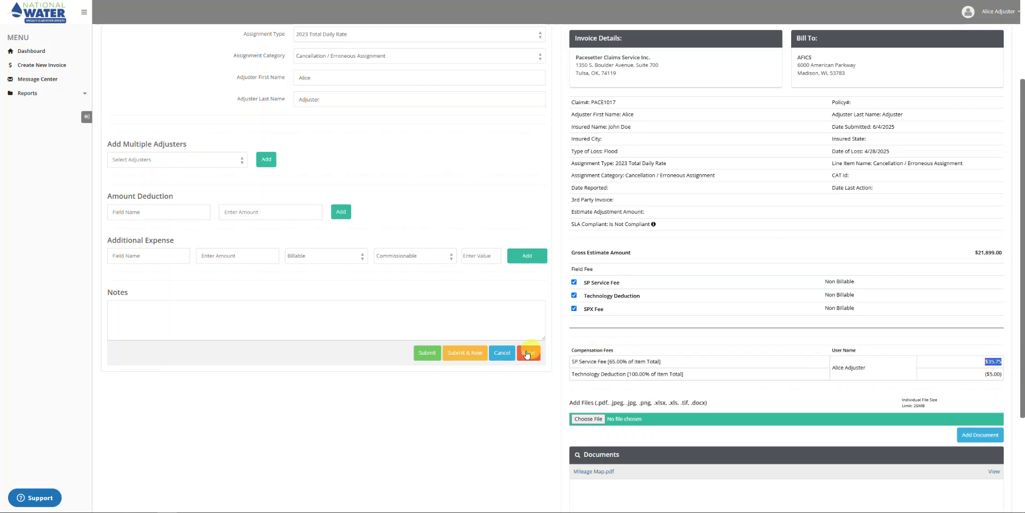
pyautogui.click(497, 354)
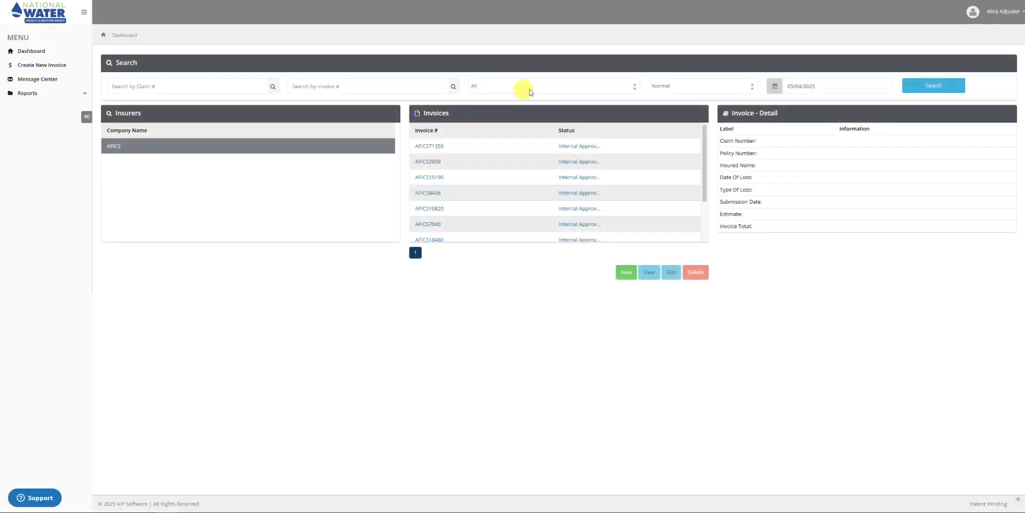
pyautogui.click(421, 83)
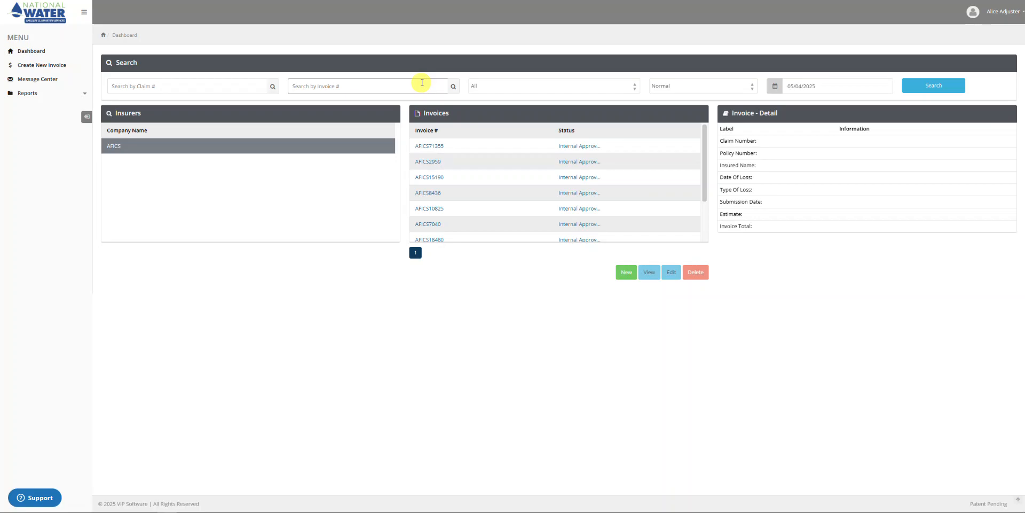